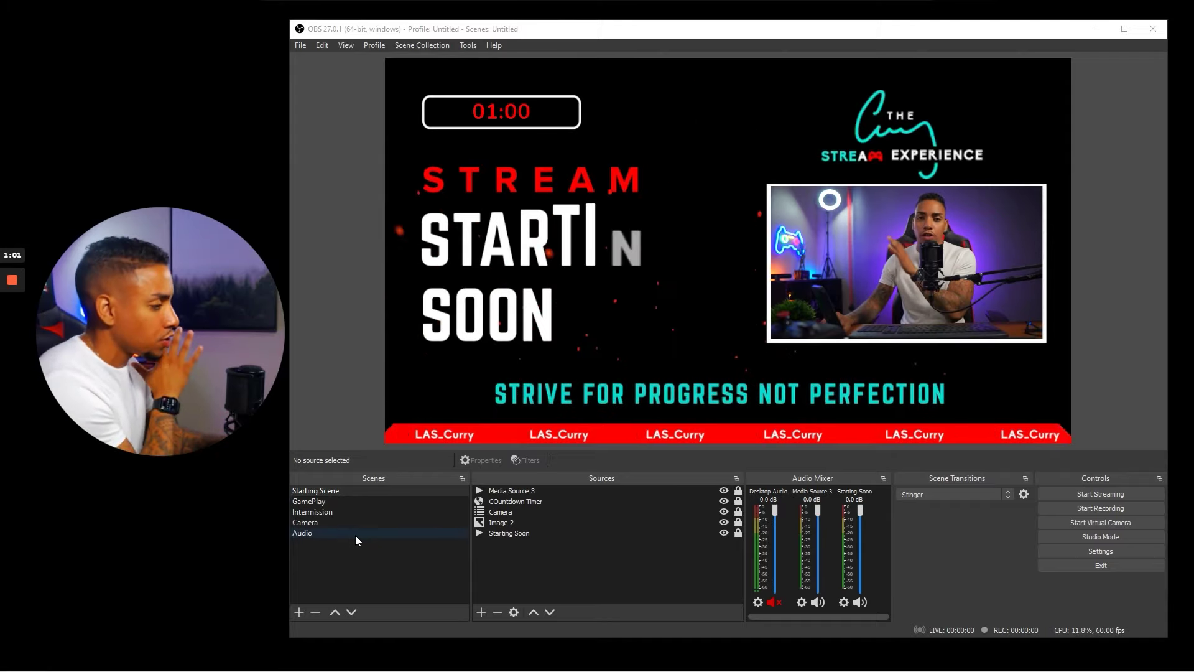
# Open the prompt for adding a new scene and cancel it.
pyautogui.click(299, 612)
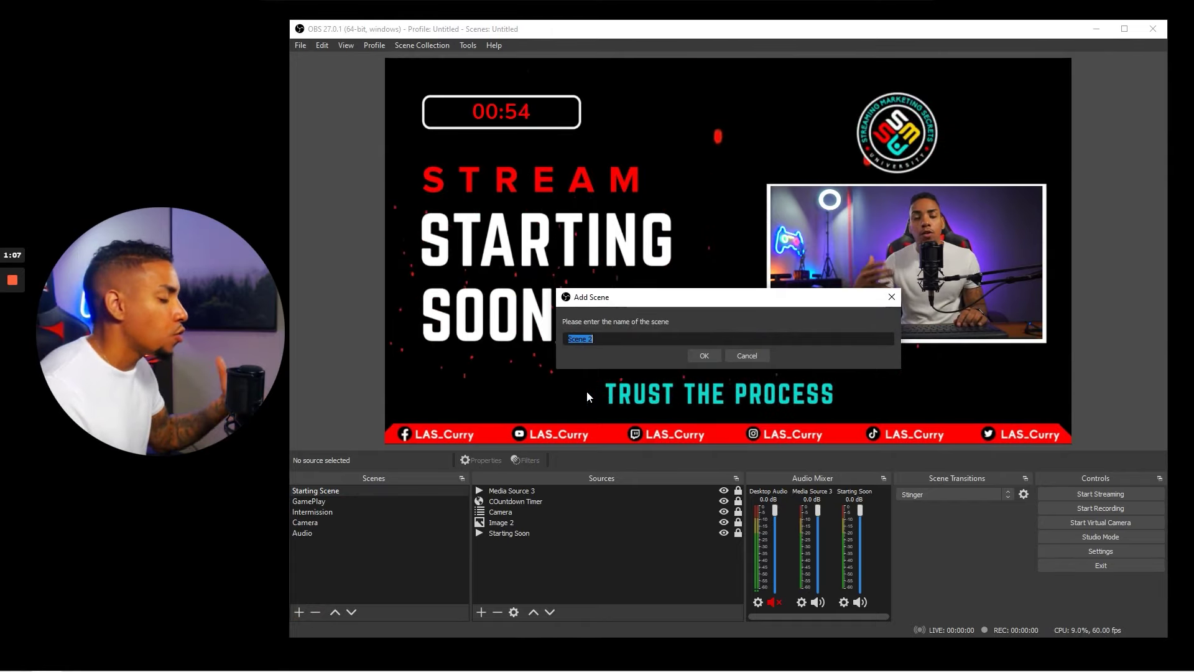
pyautogui.click(743, 353)
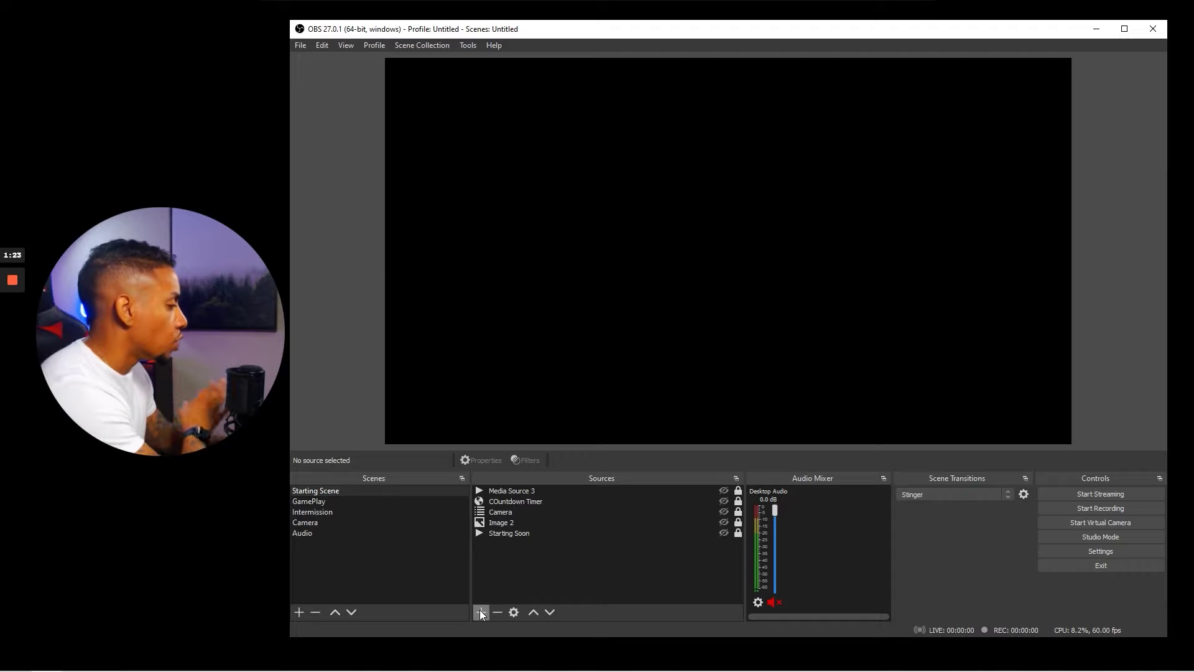
# Add a new media source to Starting Scene and load starting screen-1 from the OBS Overlays folder, with looping enabled.
pyautogui.click(480, 611)
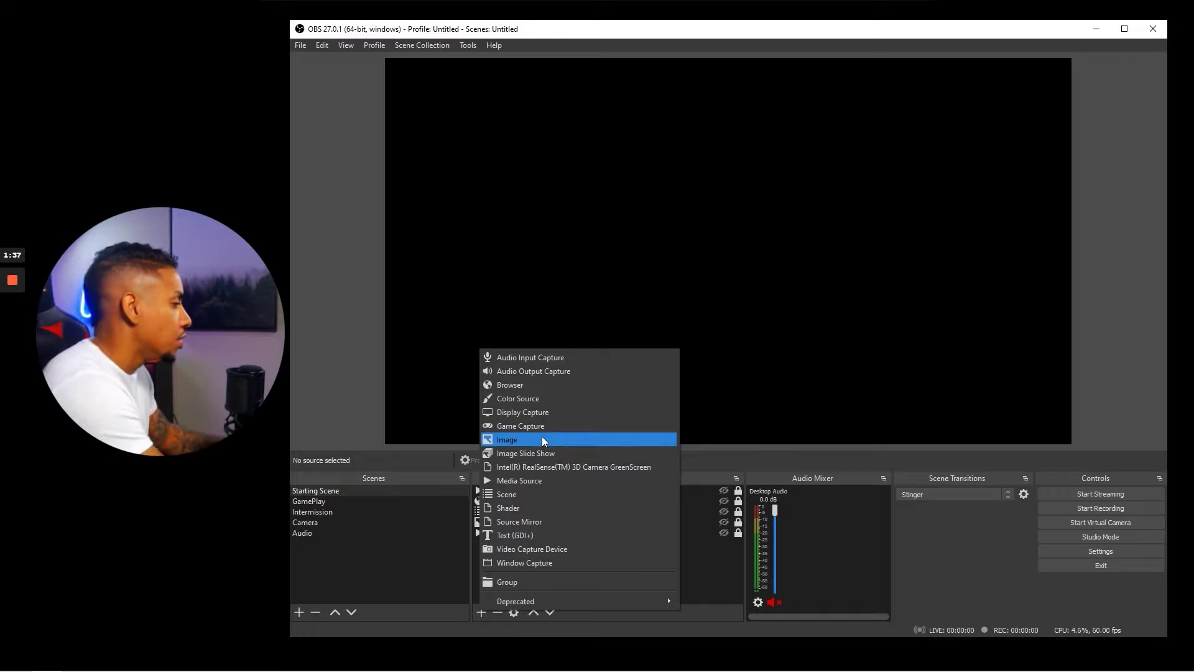
pyautogui.click(558, 480)
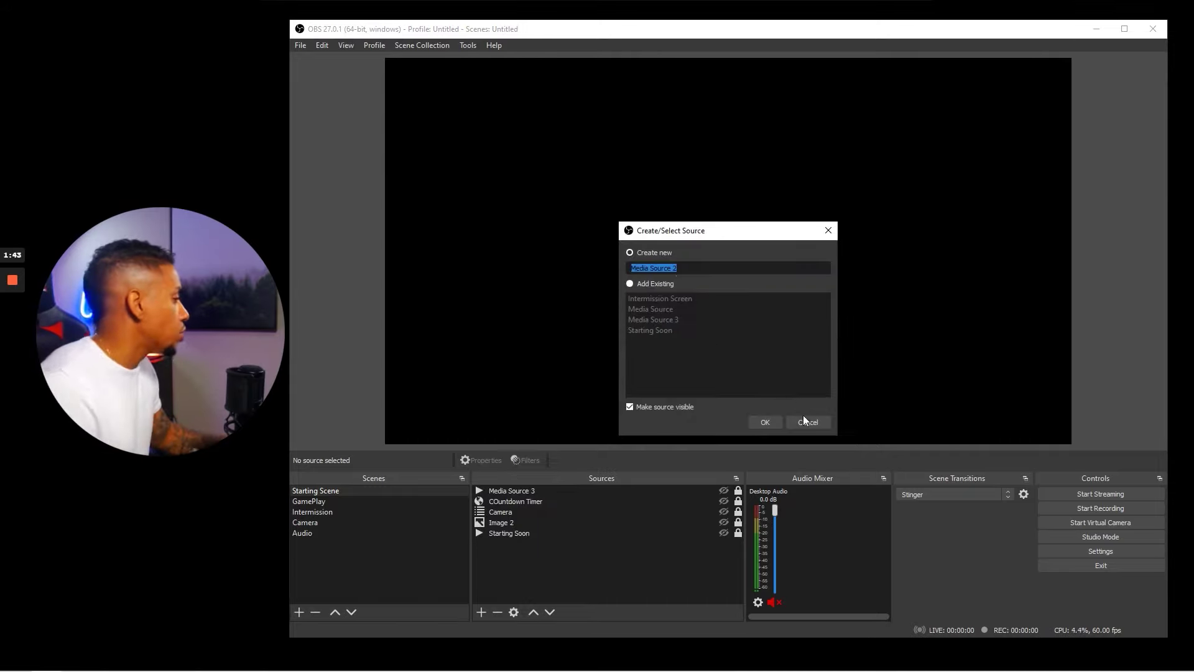
pyautogui.click(775, 422)
pyautogui.click(915, 404)
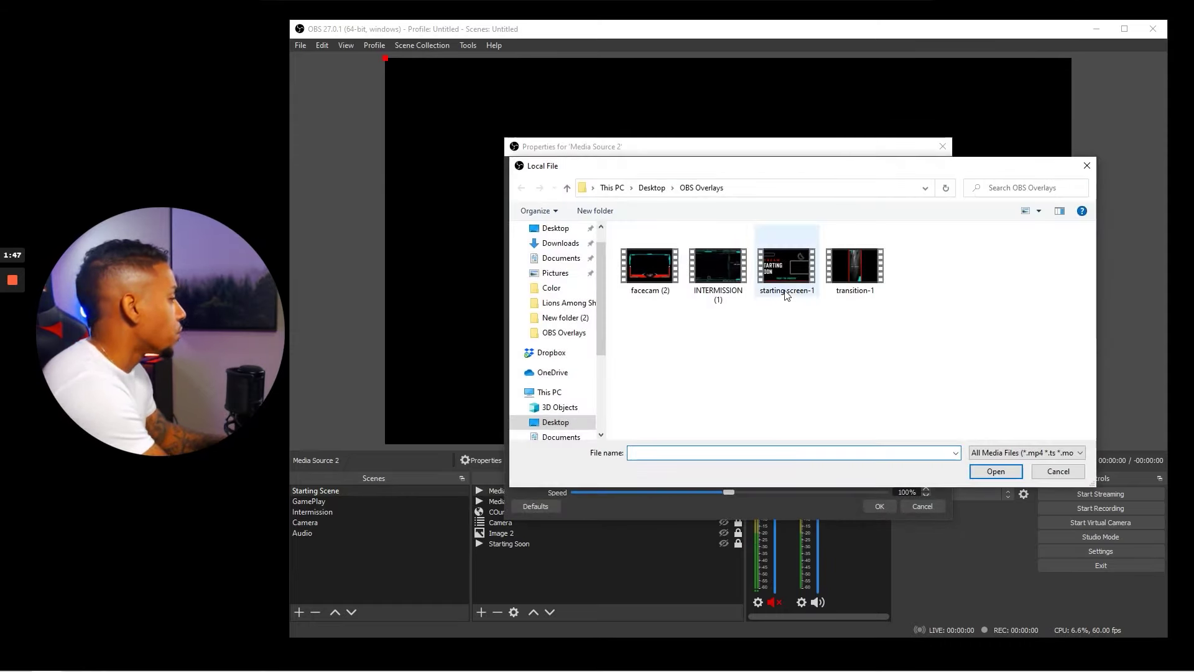
pyautogui.click(787, 296)
pyautogui.click(995, 471)
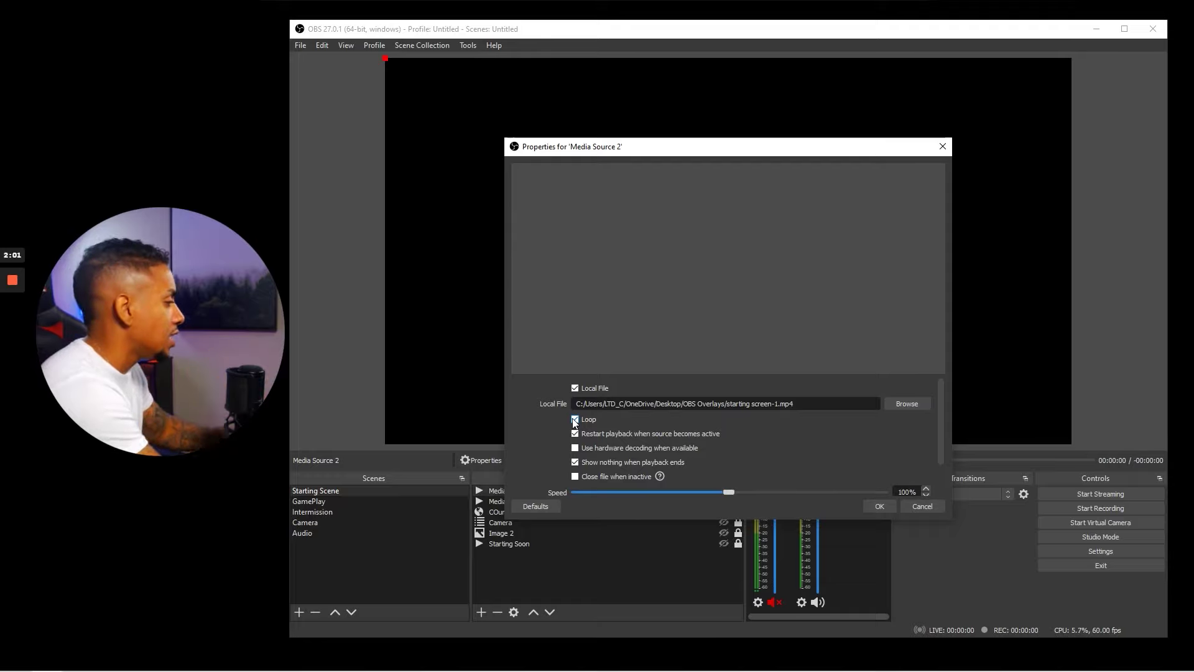
# Set the media source to close its file when inactive and apply its properties.
pyautogui.scroll(-1, 592, 413)
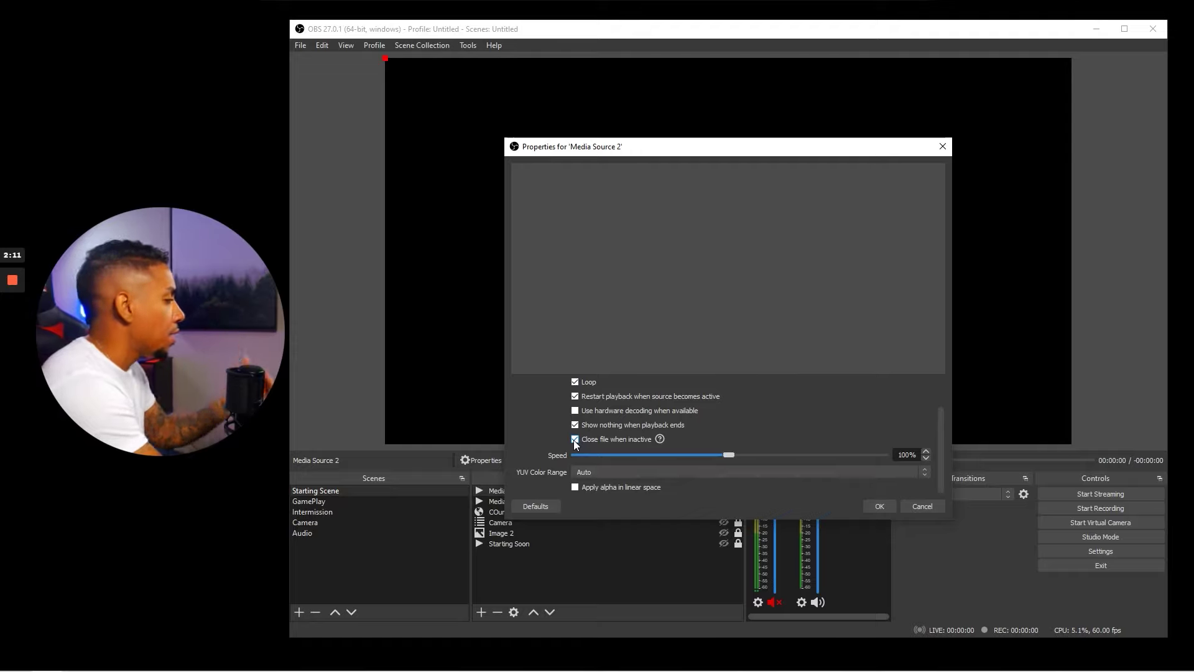
pyautogui.moveTo(603, 438)
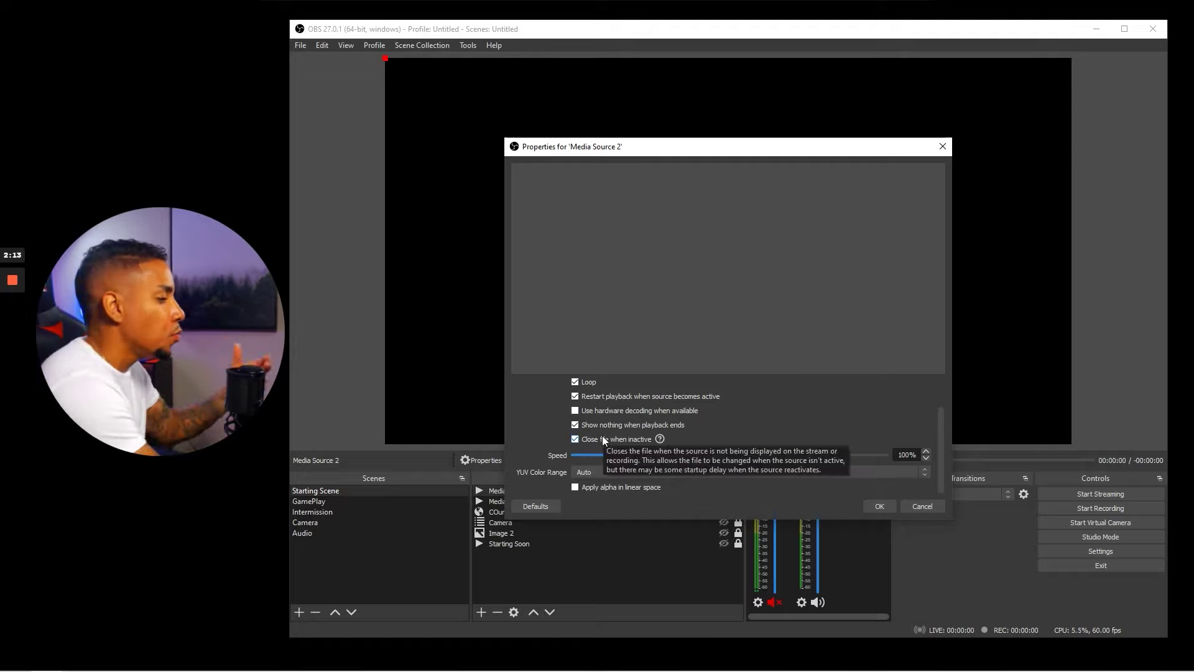
pyautogui.scroll(2, 602, 435)
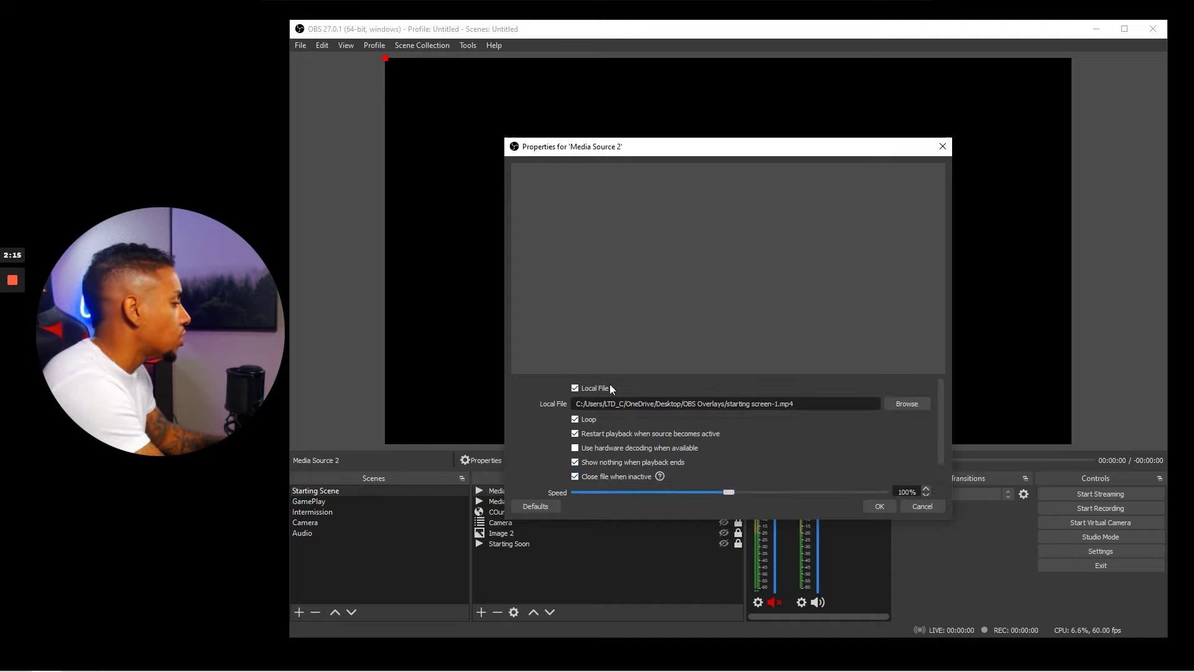
pyautogui.click(882, 506)
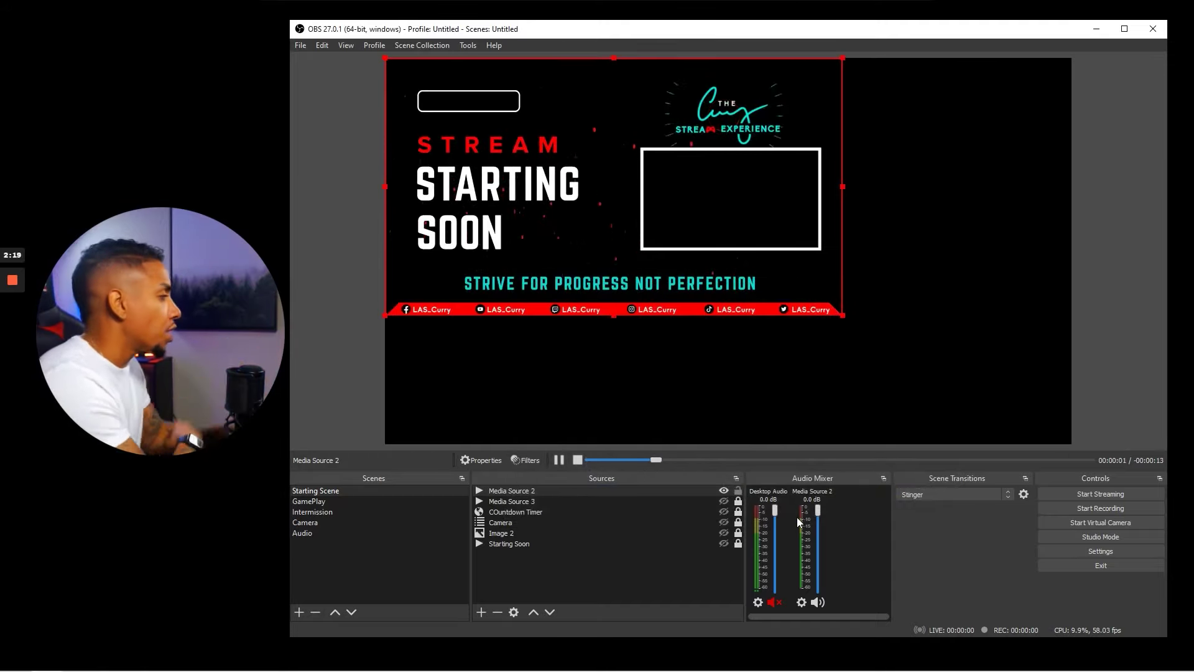
# Fit the starting screen media source to the whole screen and deselect it.
pyautogui.rightClick(657, 269)
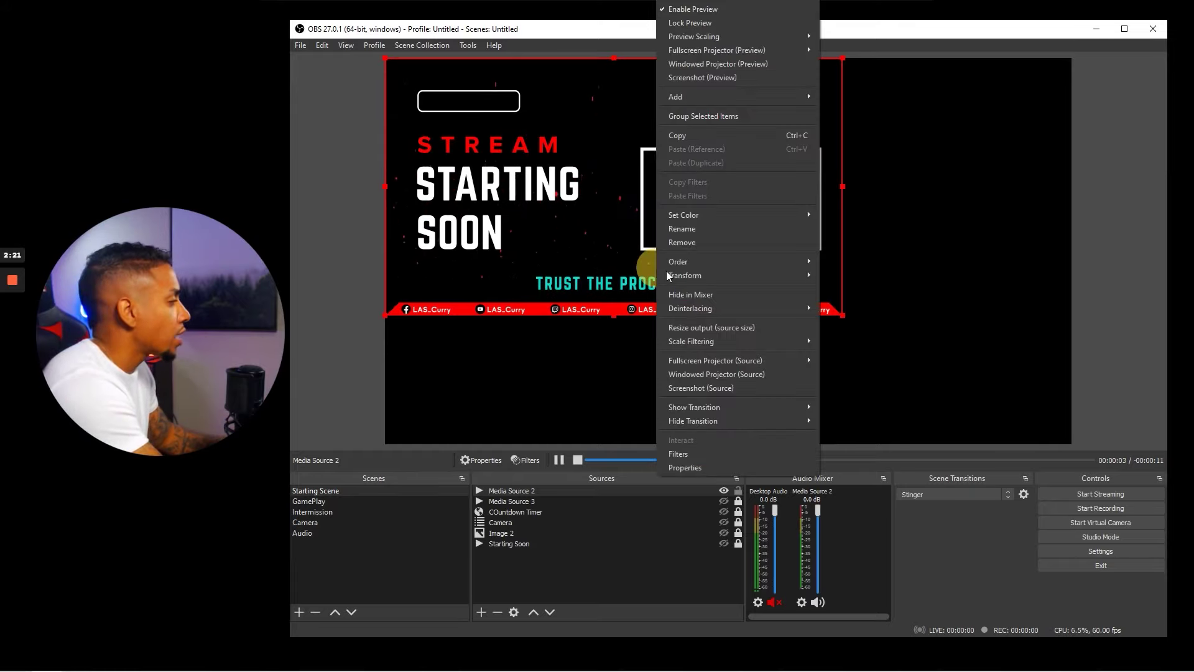
pyautogui.moveTo(711, 271)
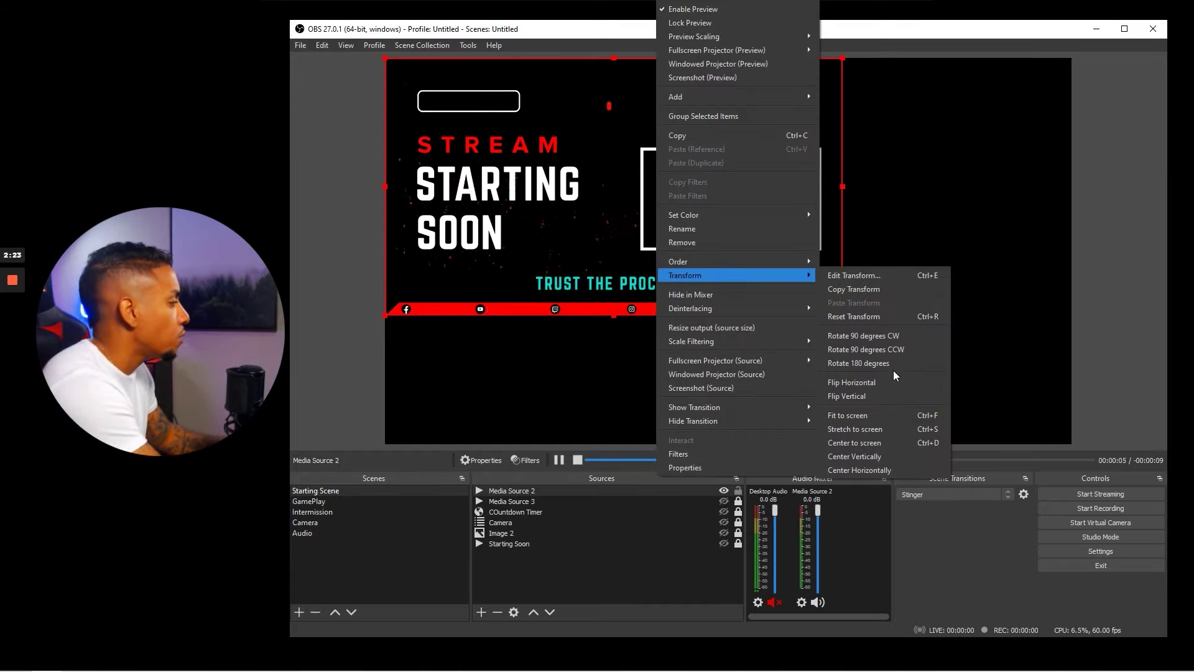
pyautogui.click(879, 415)
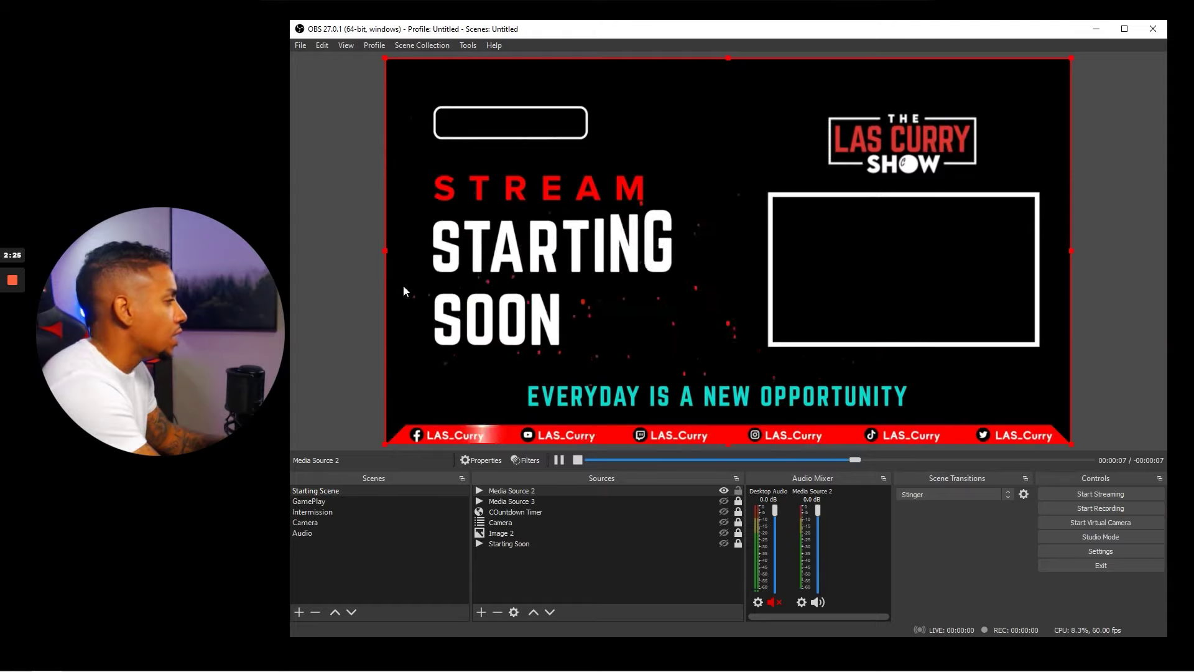
pyautogui.click(328, 271)
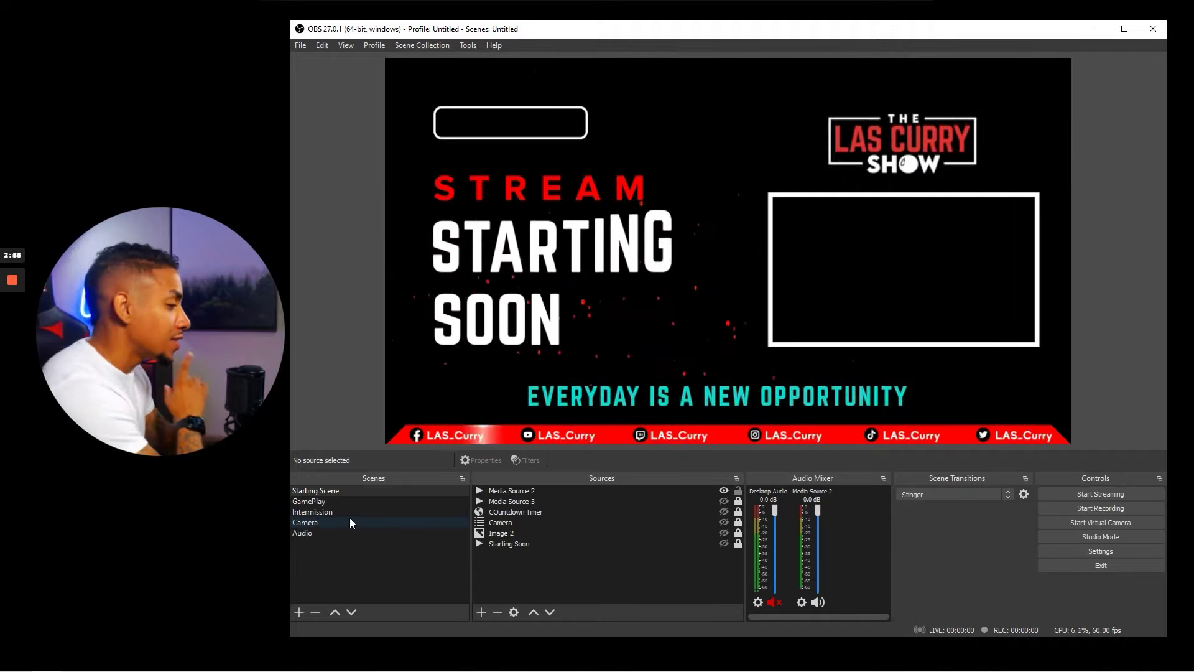
# Begin adding another scene and dismiss the name prompt without creating it.
pyautogui.click(298, 612)
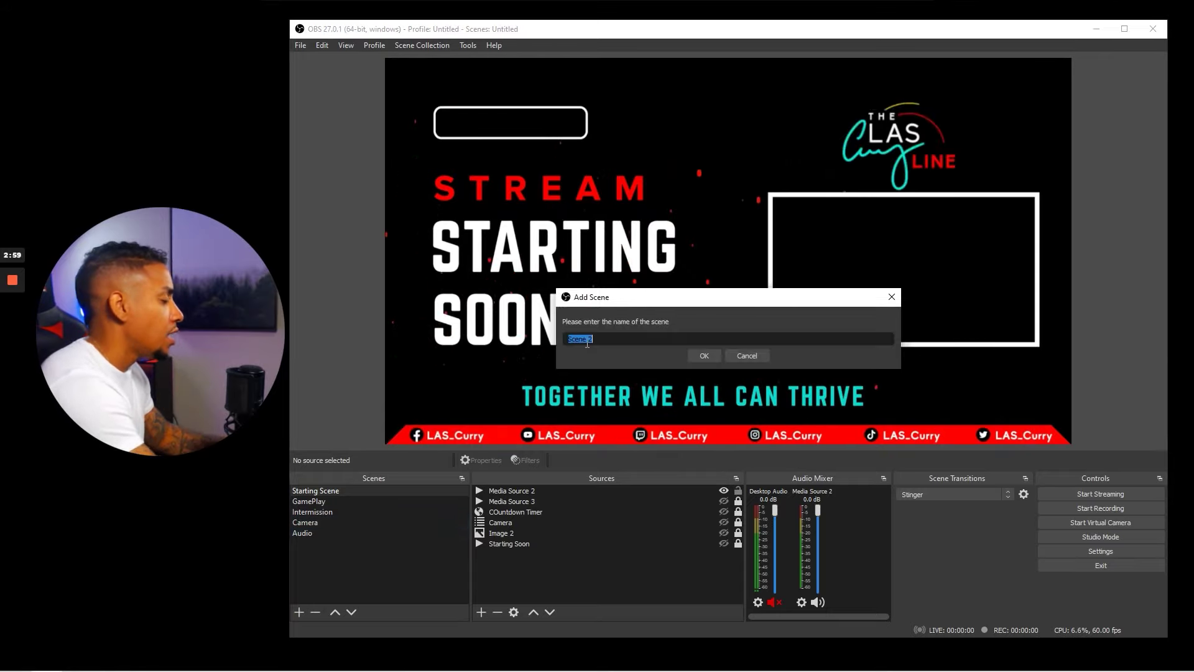
pyautogui.click(750, 357)
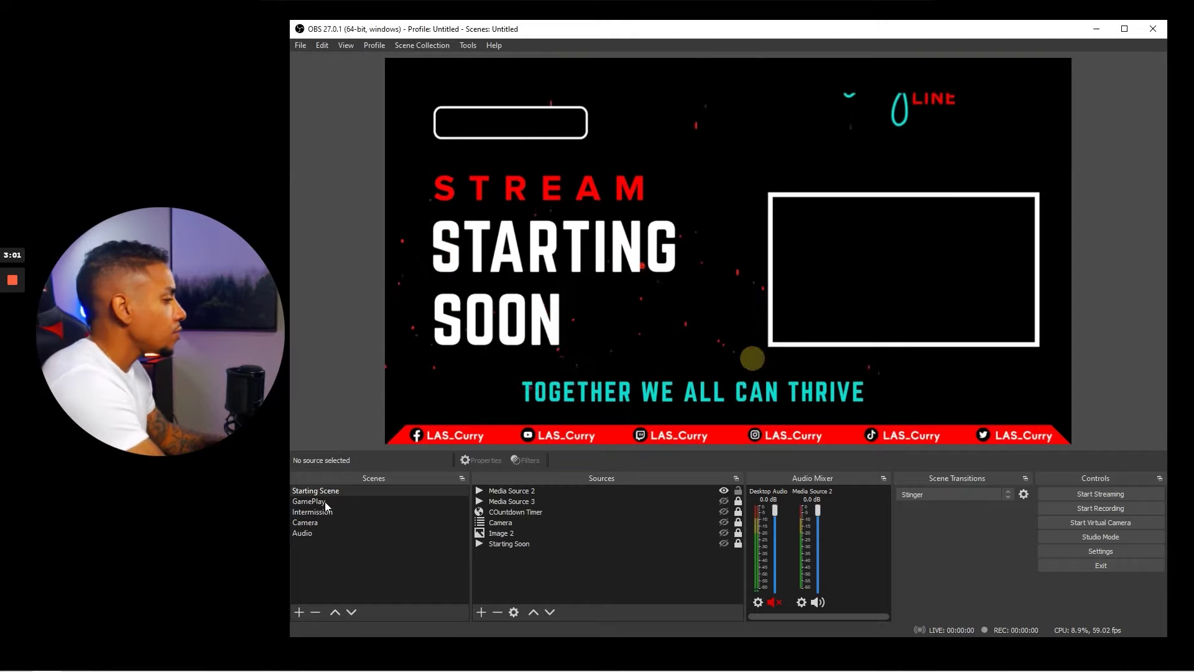
# In the Camera scene, add a new video capture device source using the Game Capture HD60 S device.
pyautogui.click(315, 522)
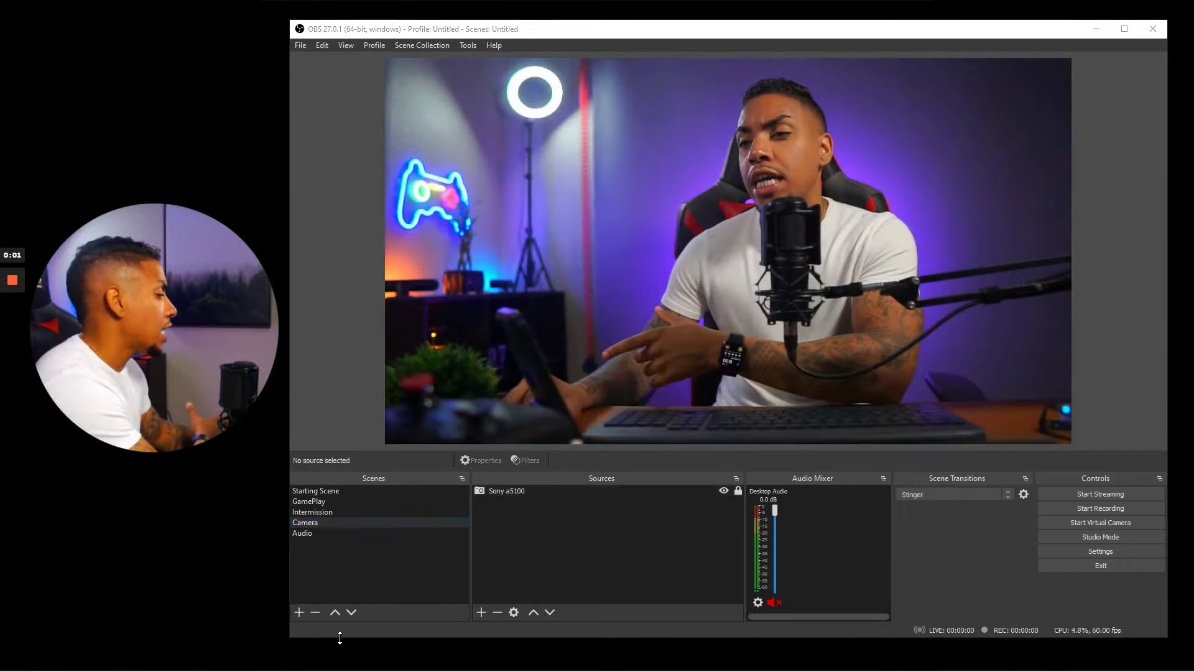
pyautogui.click(483, 612)
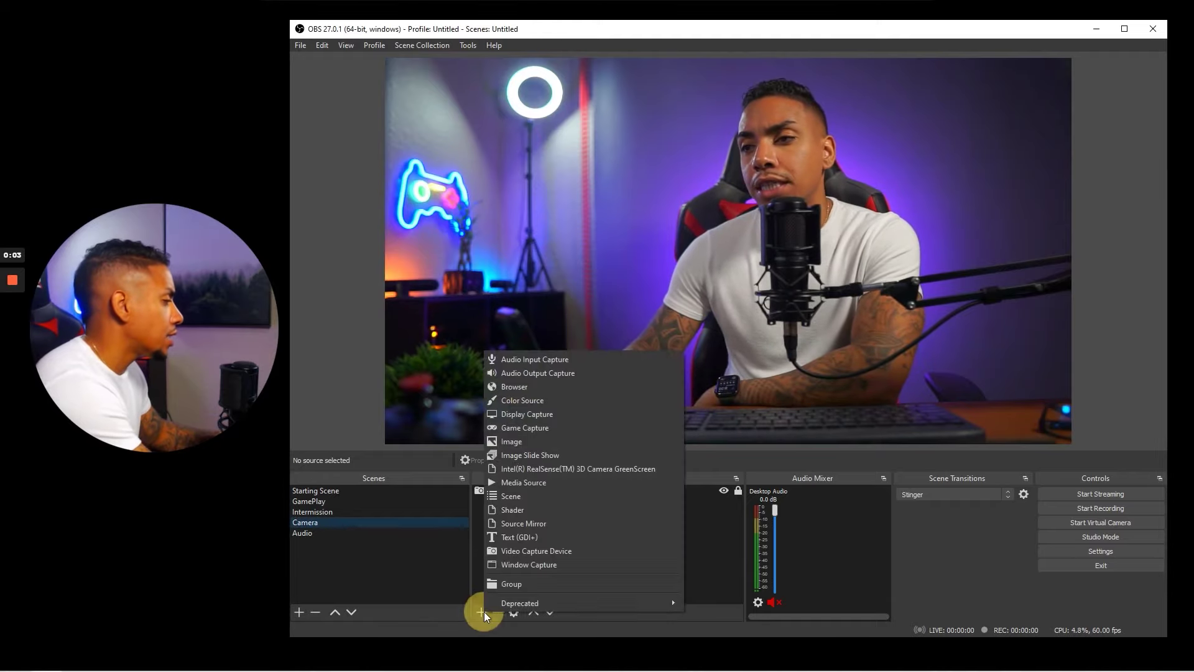
pyautogui.click(557, 550)
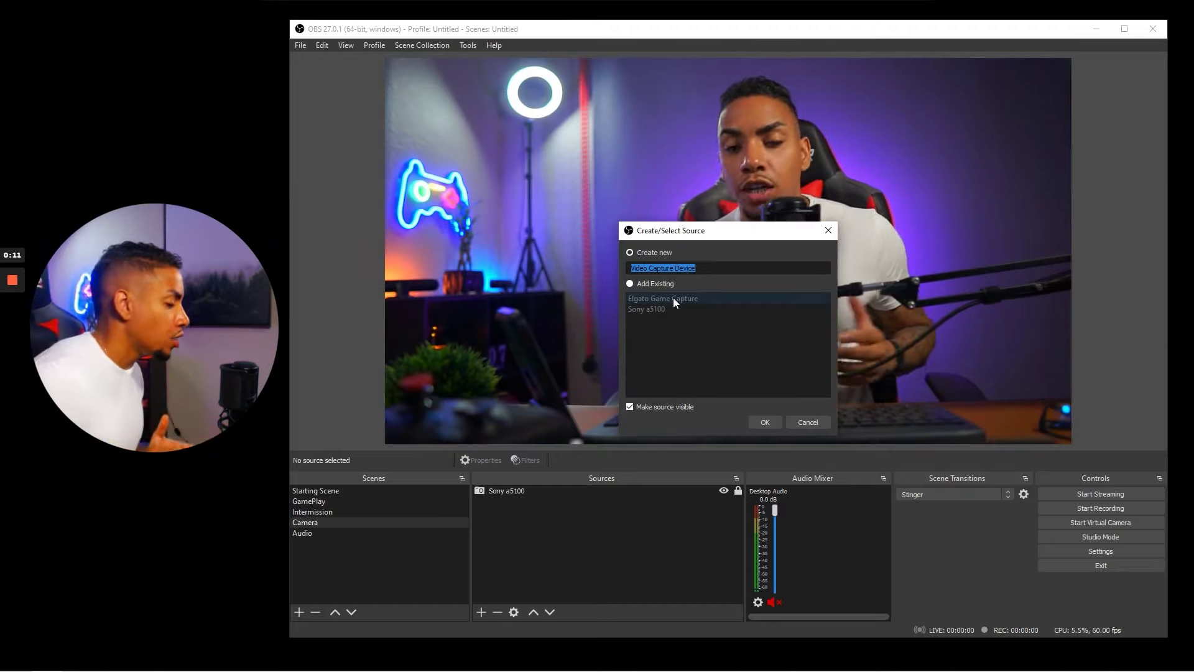
pyautogui.click(772, 419)
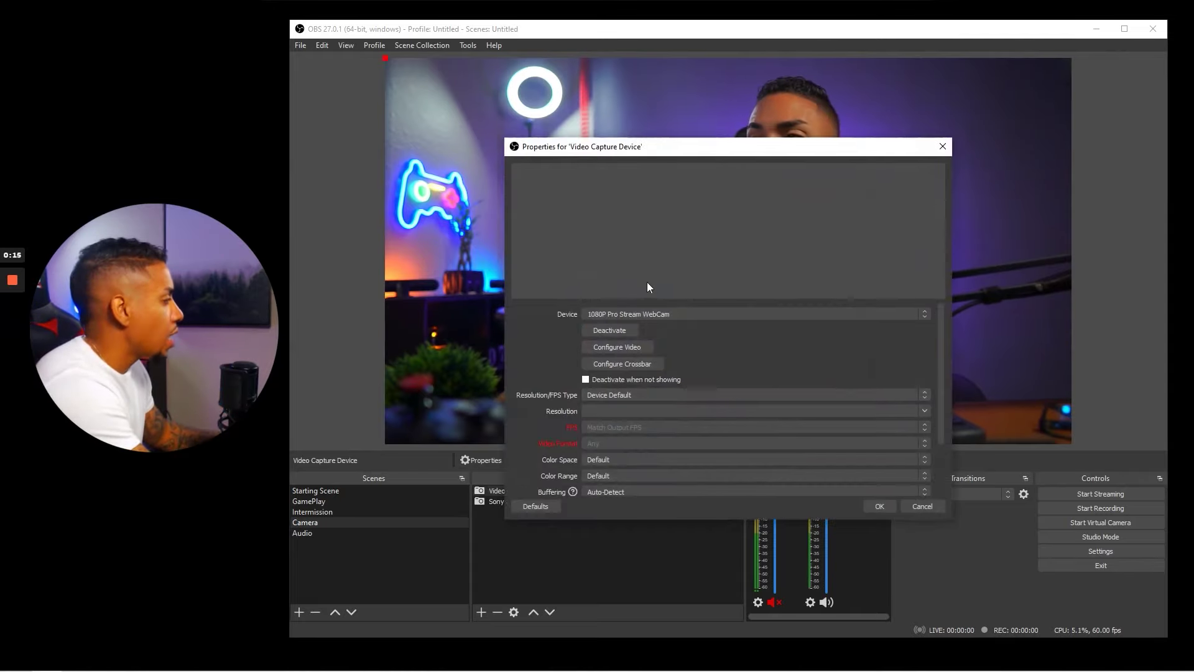
pyautogui.click(651, 315)
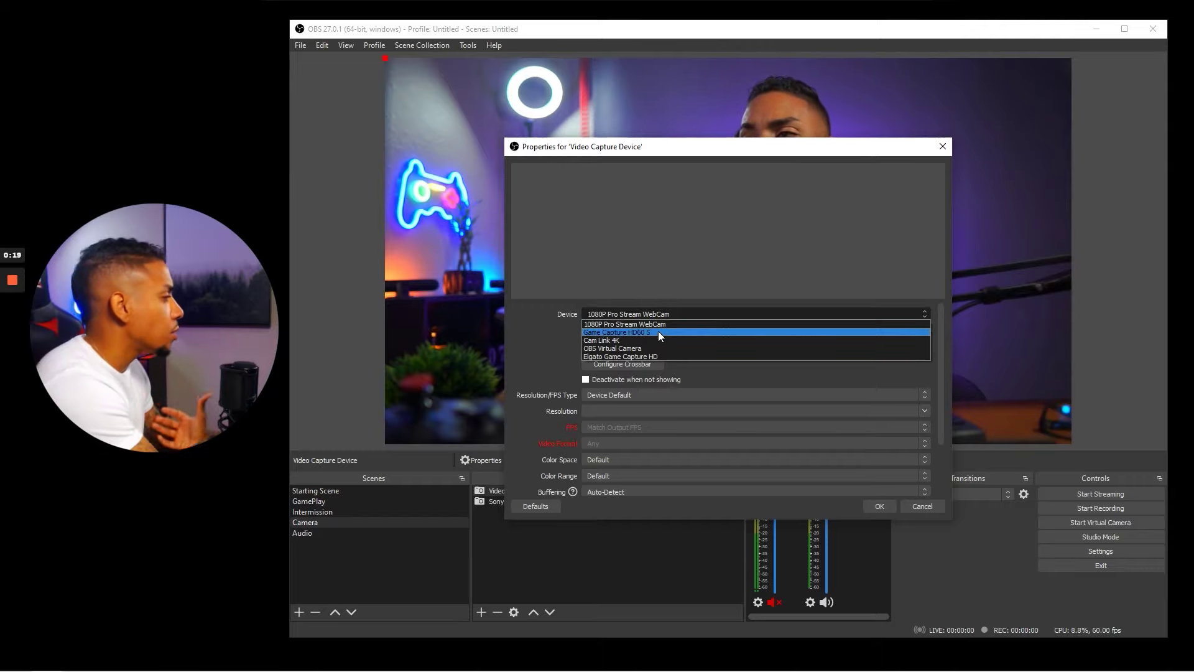
pyautogui.click(658, 331)
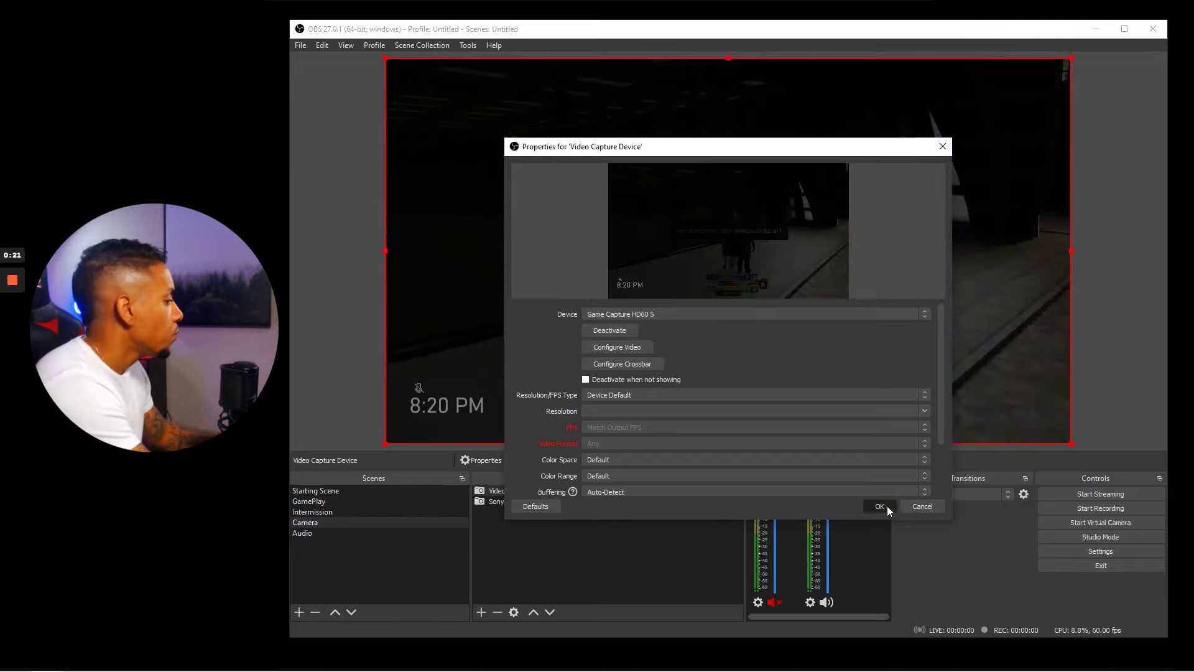
pyautogui.click(887, 505)
# Remove the newly added video capture device from the Camera scene.
pyautogui.click(496, 611)
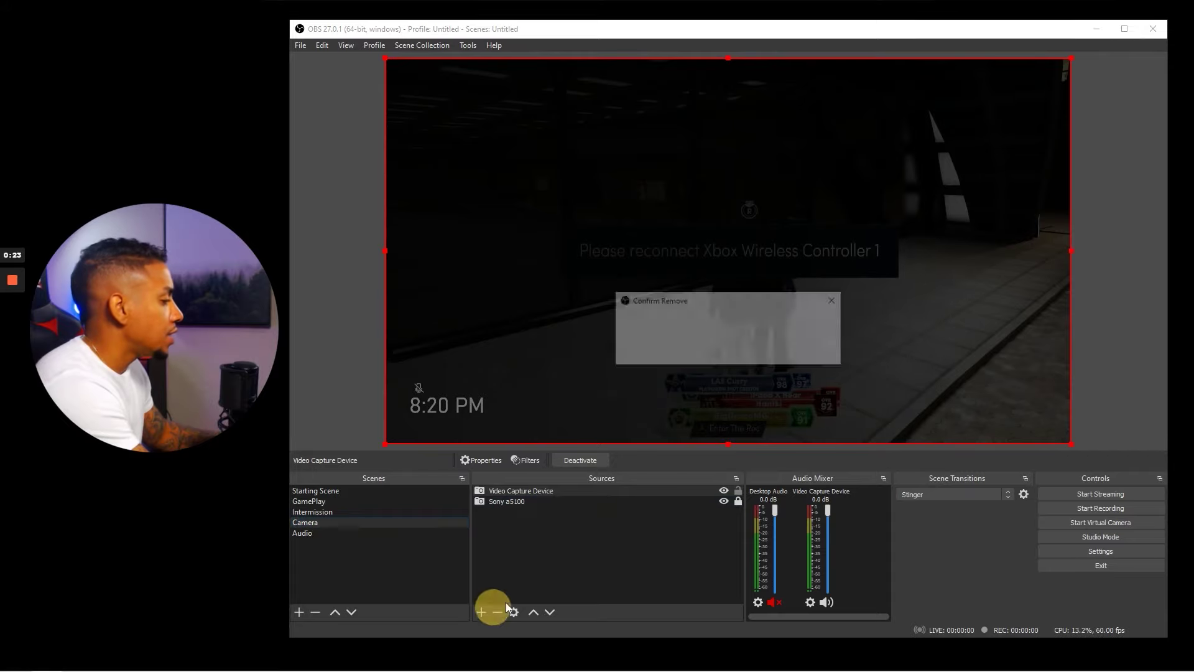
pyautogui.click(776, 353)
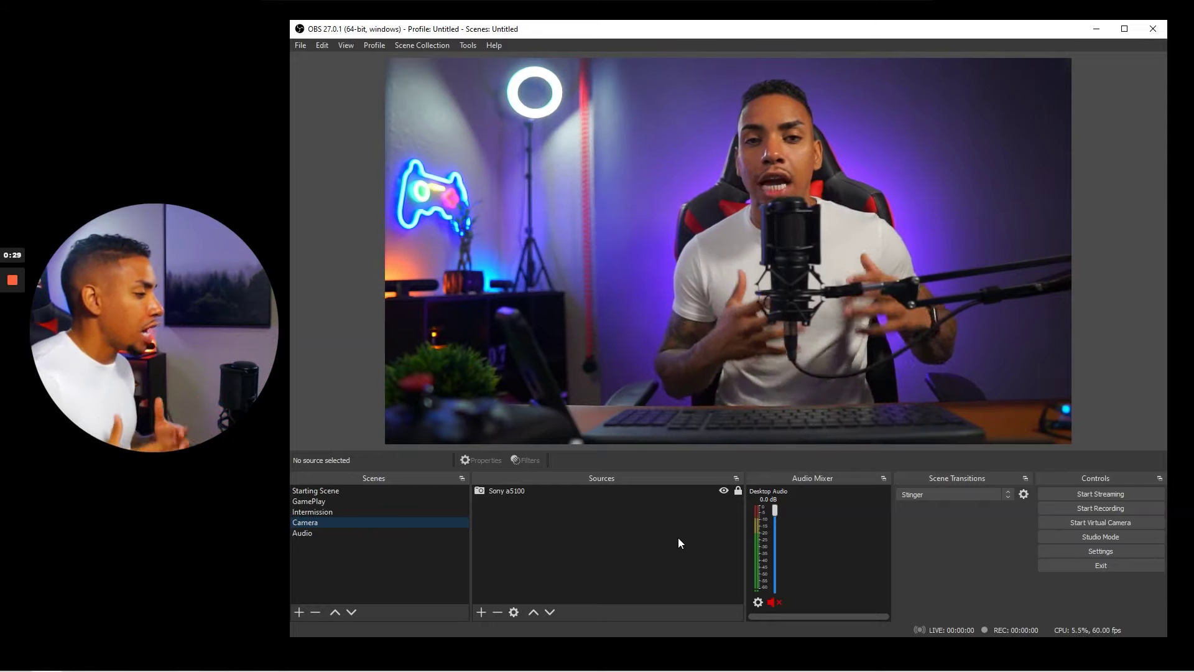
# Add the existing Camera scene as a visible source in Starting Scene.
pyautogui.click(323, 493)
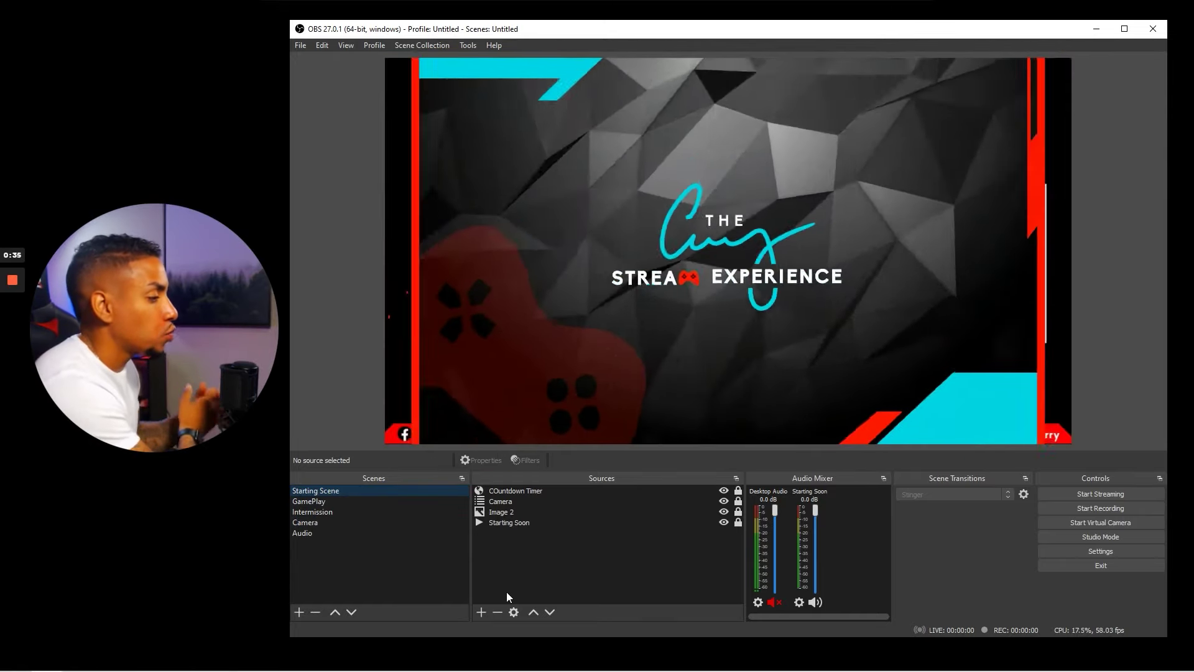
pyautogui.click(481, 612)
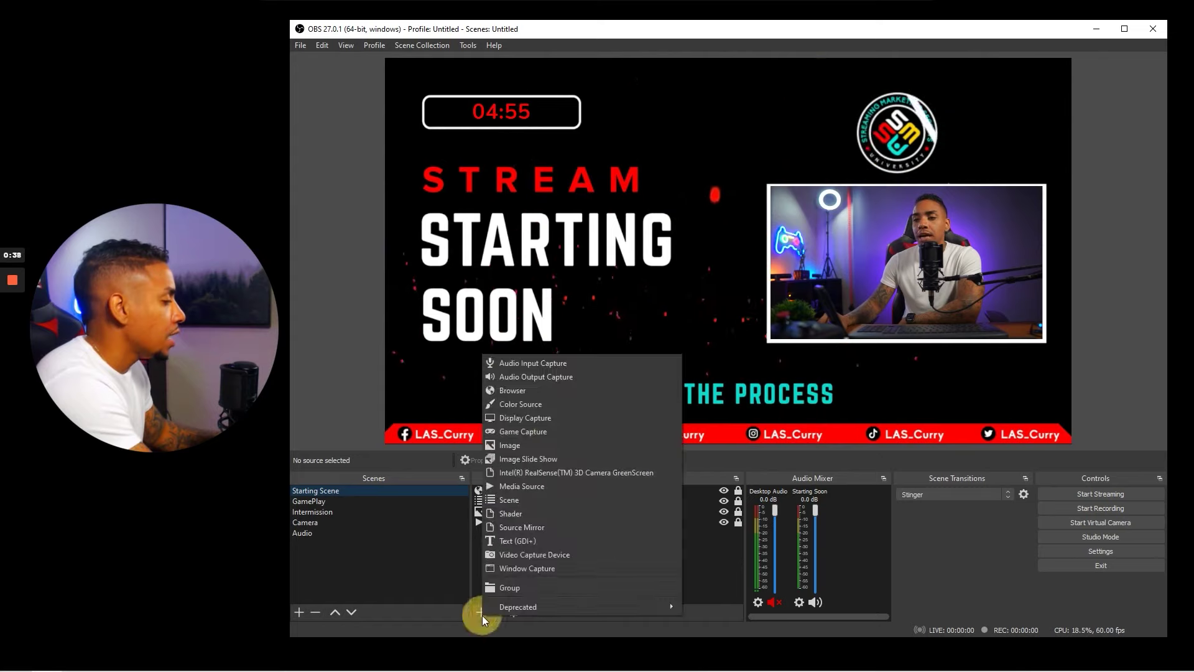
pyautogui.click(551, 500)
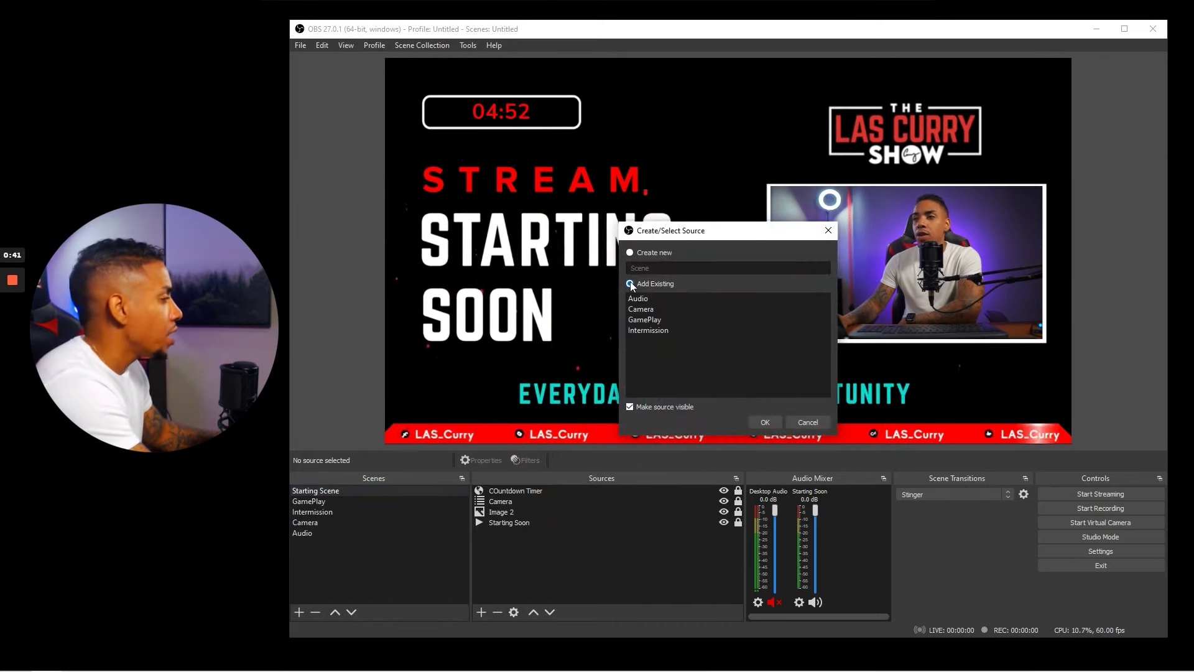
pyautogui.click(643, 310)
pyautogui.click(643, 308)
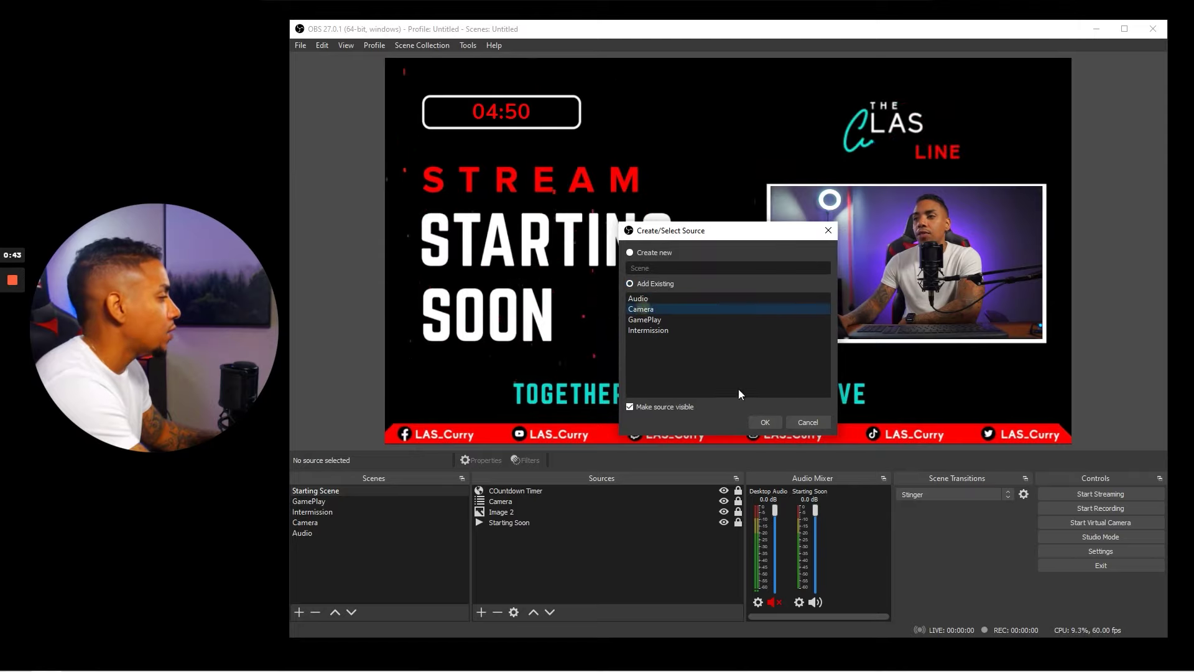
pyautogui.click(763, 423)
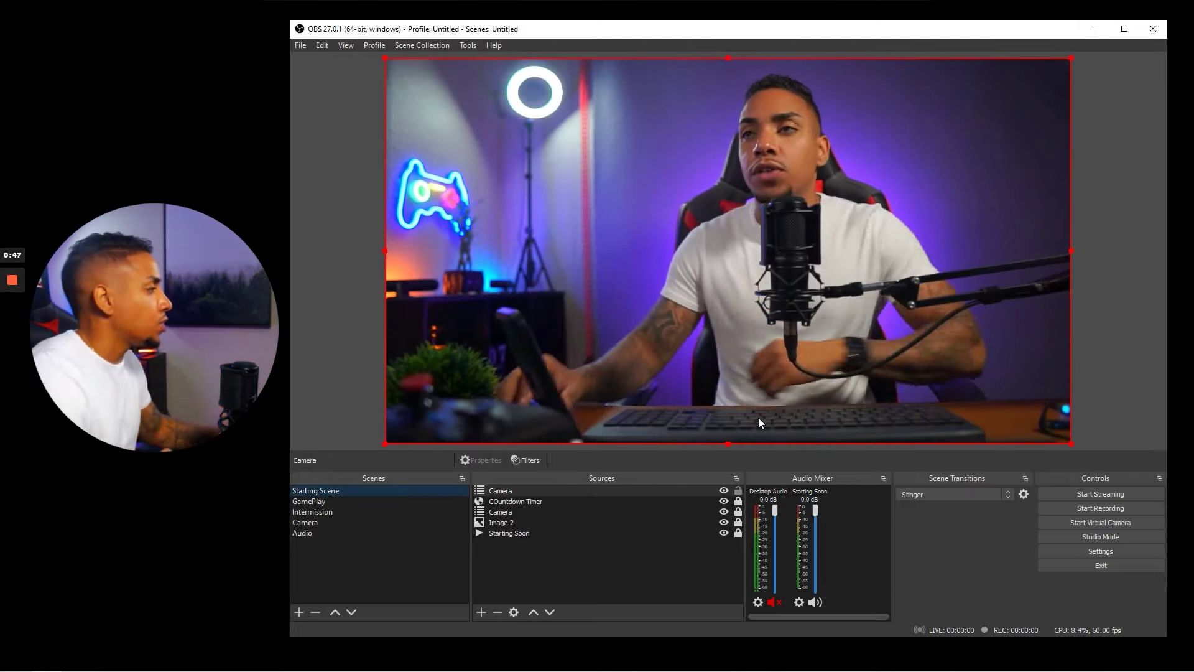
# Shrink the new Camera source into the overlay's white webcam frame and crop its left and right sides.
pyautogui.moveTo(384, 59); pyautogui.dragTo(544, 207)
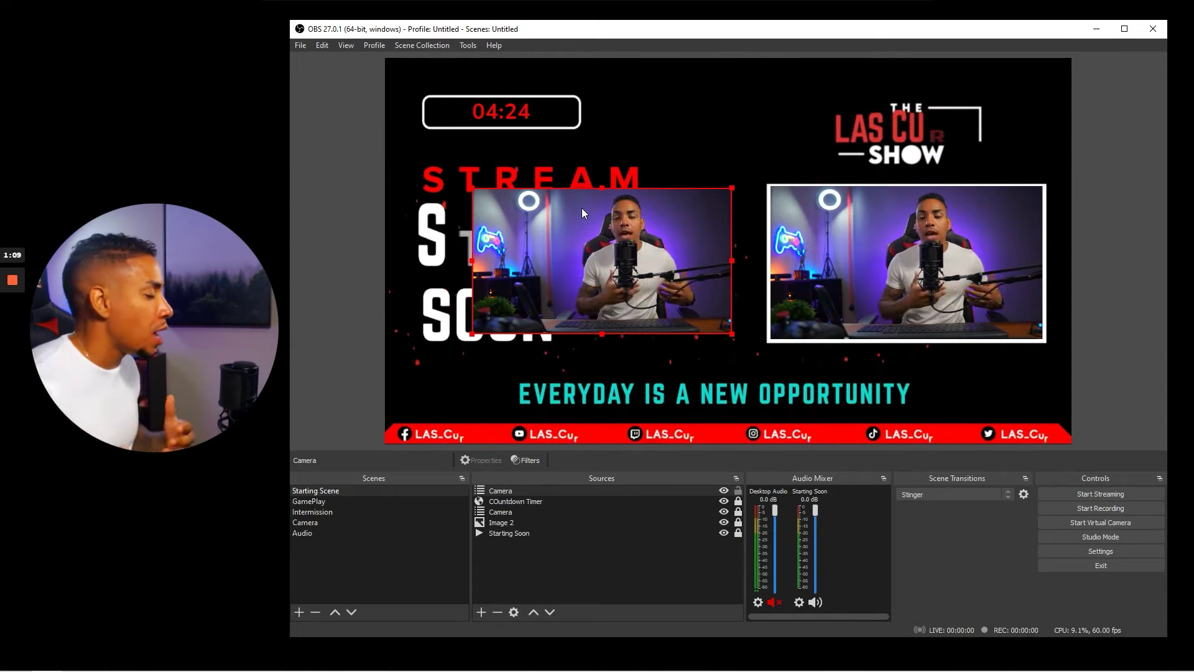
pyautogui.moveTo(622, 269); pyautogui.dragTo(927, 271)
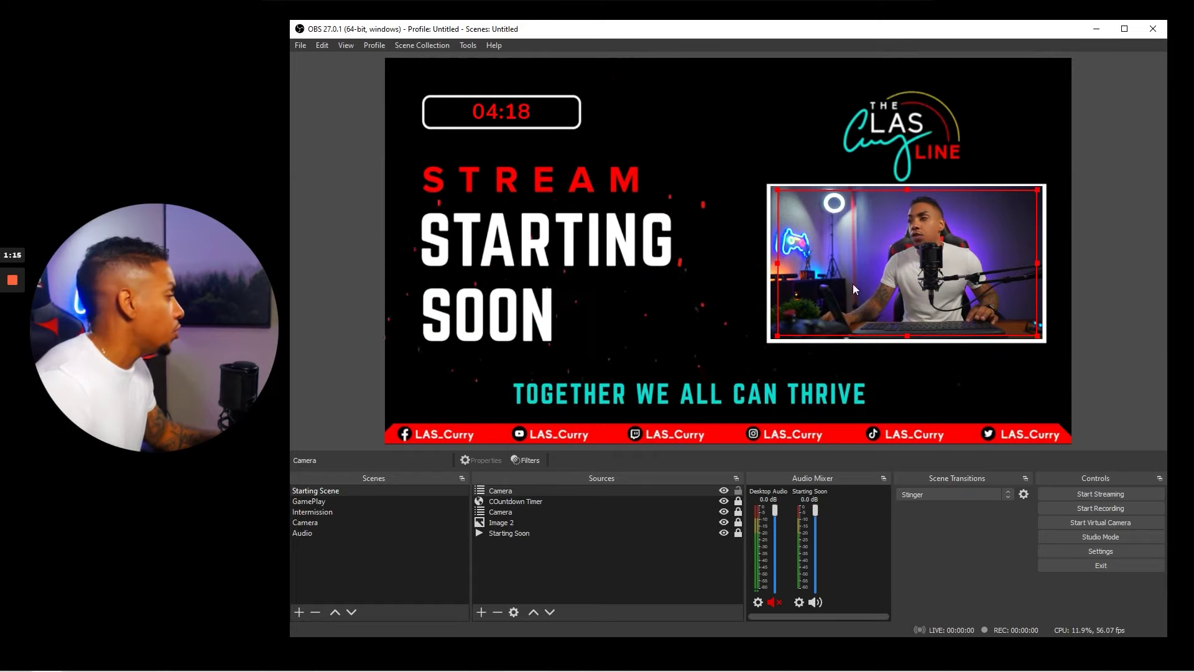
pyautogui.moveTo(779, 266); pyautogui.dragTo(846, 266)
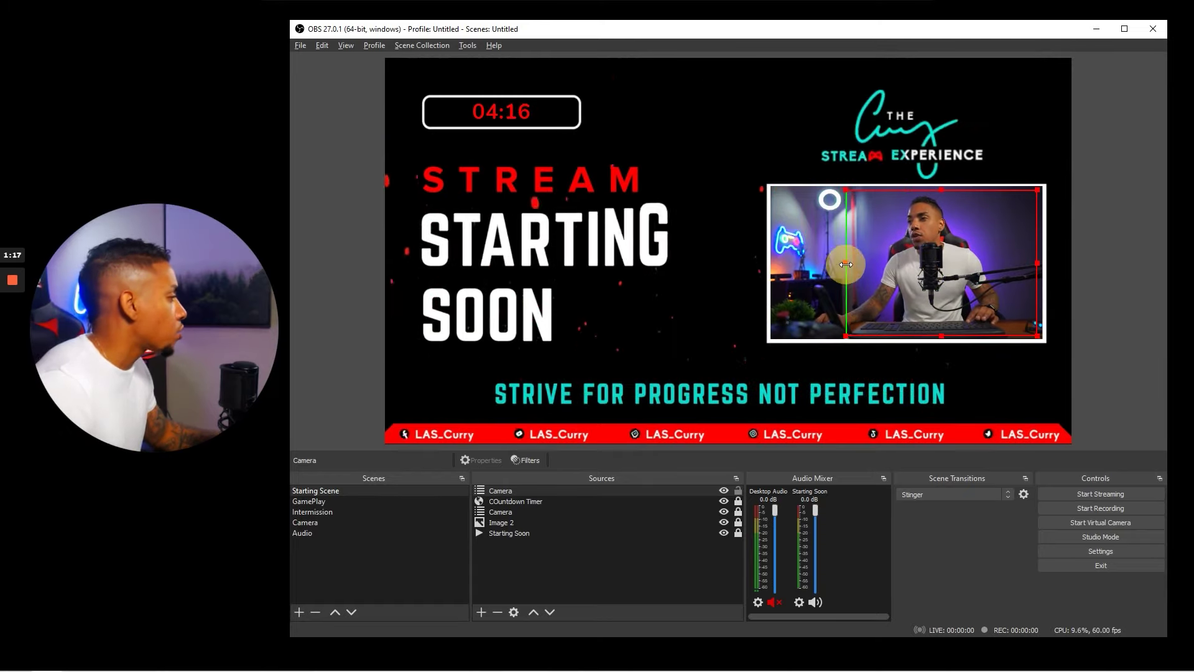
pyautogui.moveTo(1024, 271); pyautogui.dragTo(991, 264)
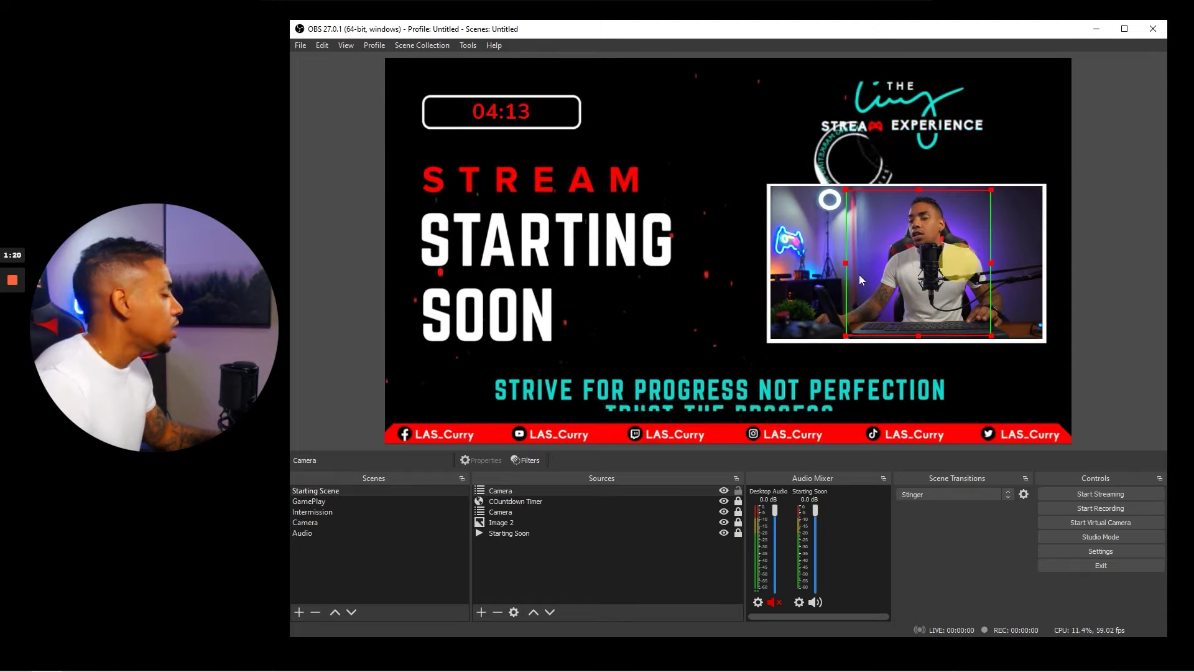
# Hide the new Camera source at the top of the source list and lock it.
pyautogui.click(723, 490)
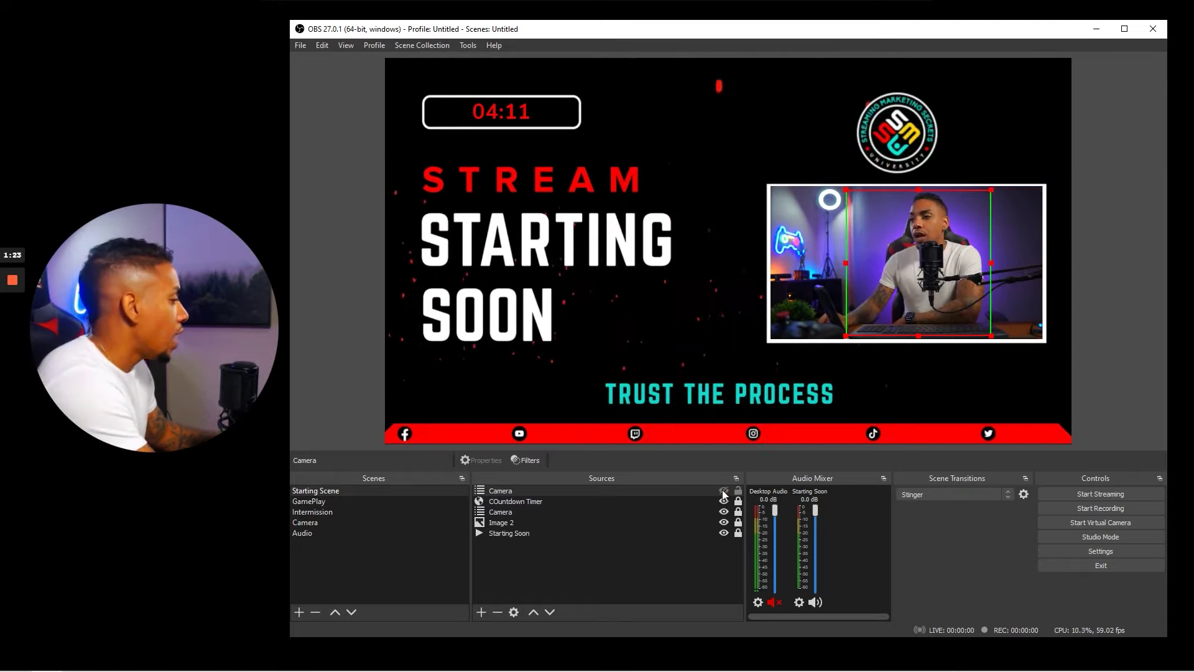
pyautogui.click(738, 490)
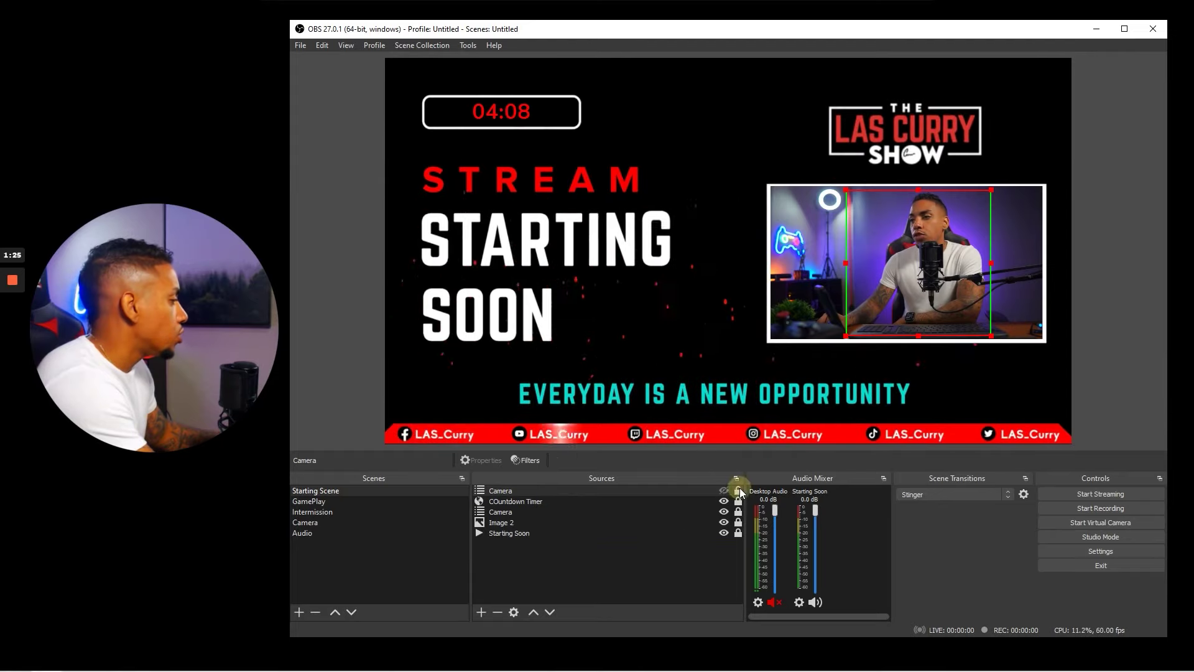
# Open the GamePlay scene and preview its Elgato Game Capture source, hiding the source again after viewing it.
pyautogui.click(591, 572)
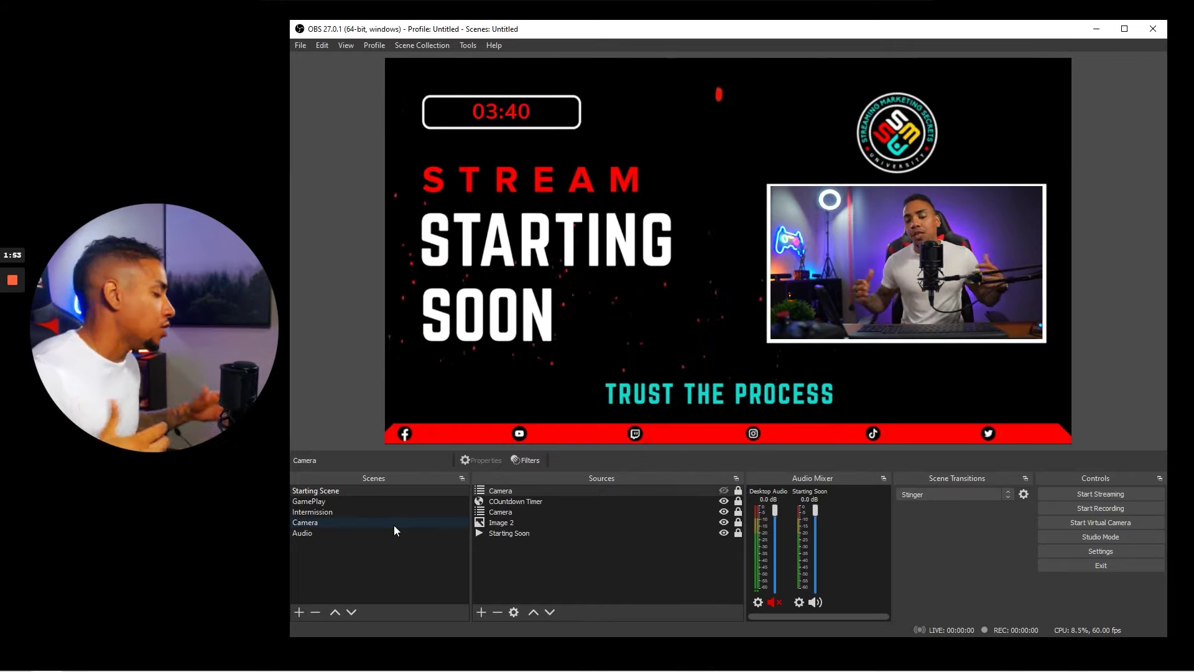
pyautogui.click(386, 501)
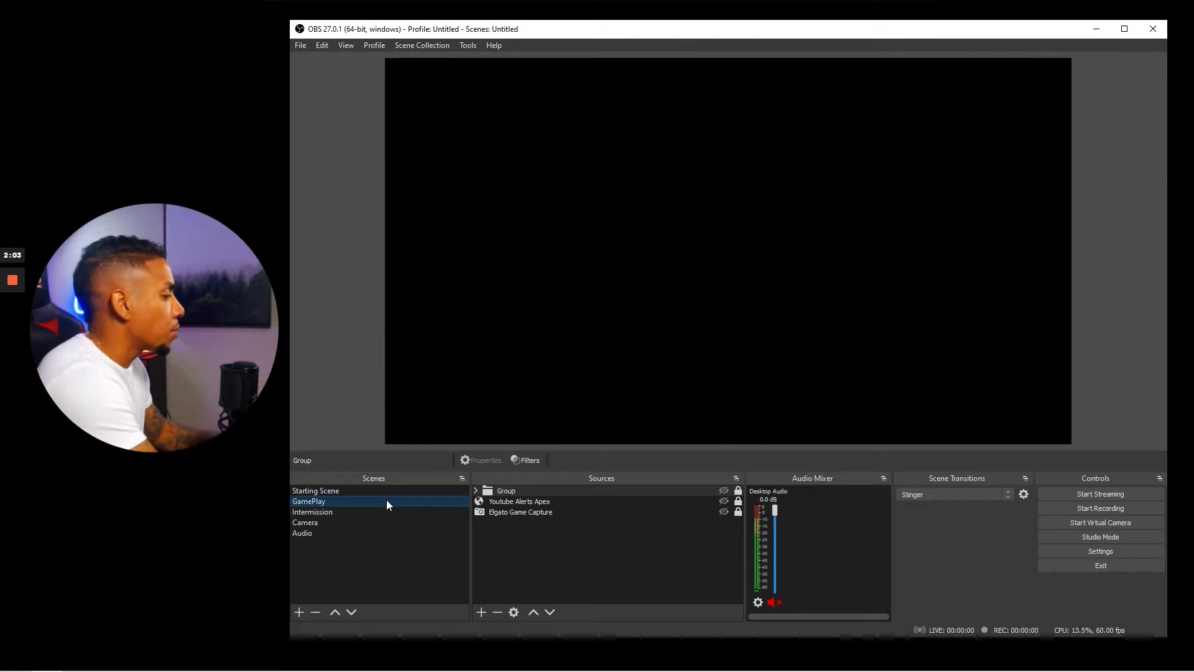
pyautogui.click(607, 511)
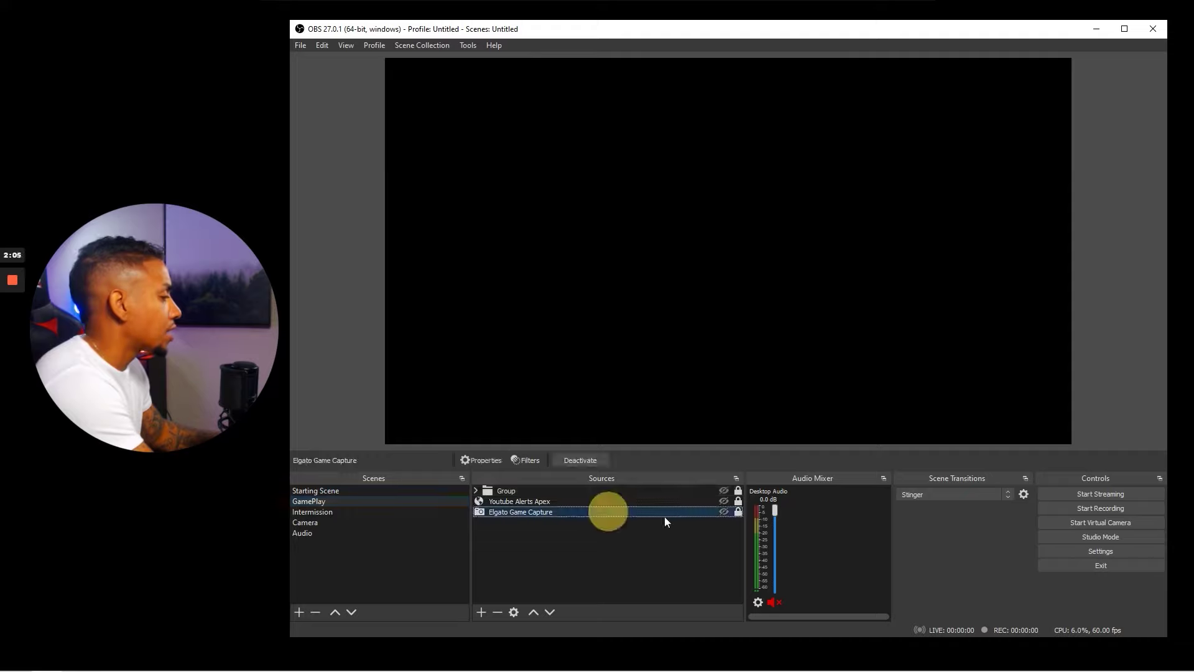
pyautogui.click(723, 511)
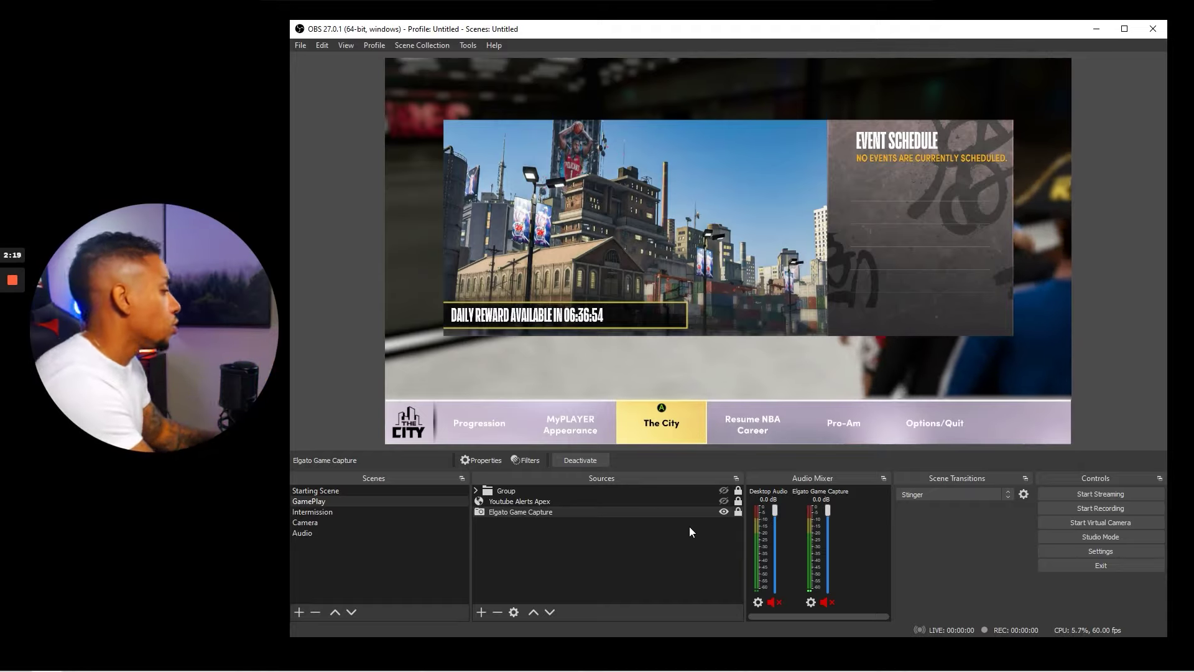
pyautogui.click(727, 510)
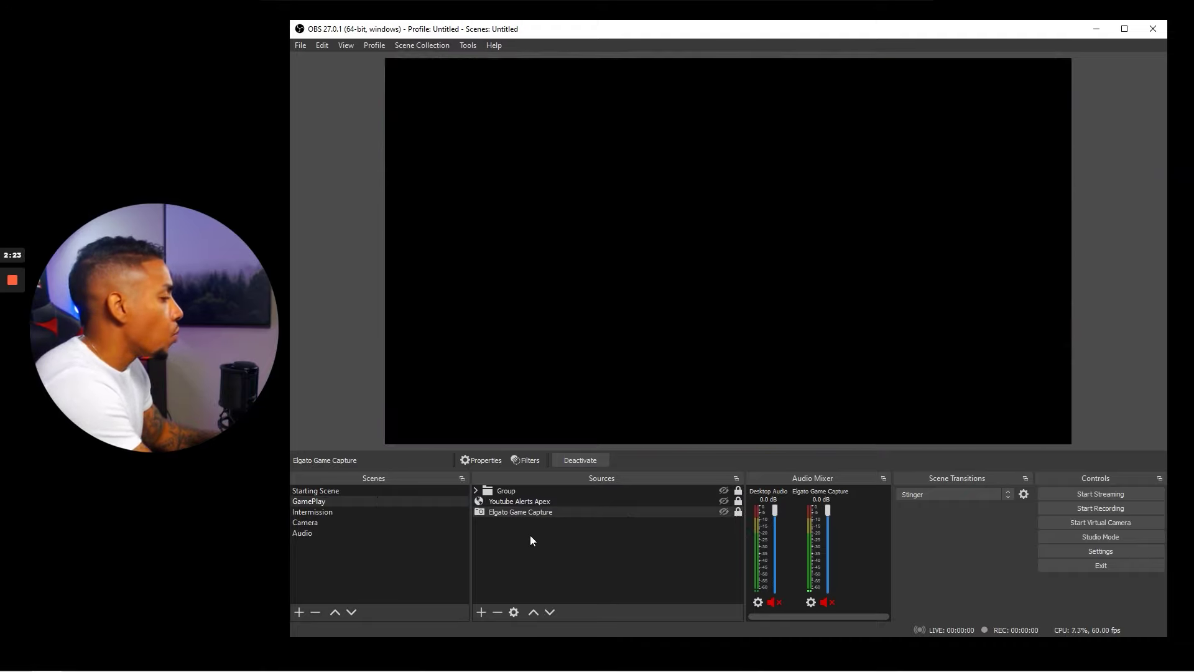
# Add a new Video Capture Device source to the GamePlay scene, using Elgato Game Capture HD as the device.
pyautogui.click(482, 611)
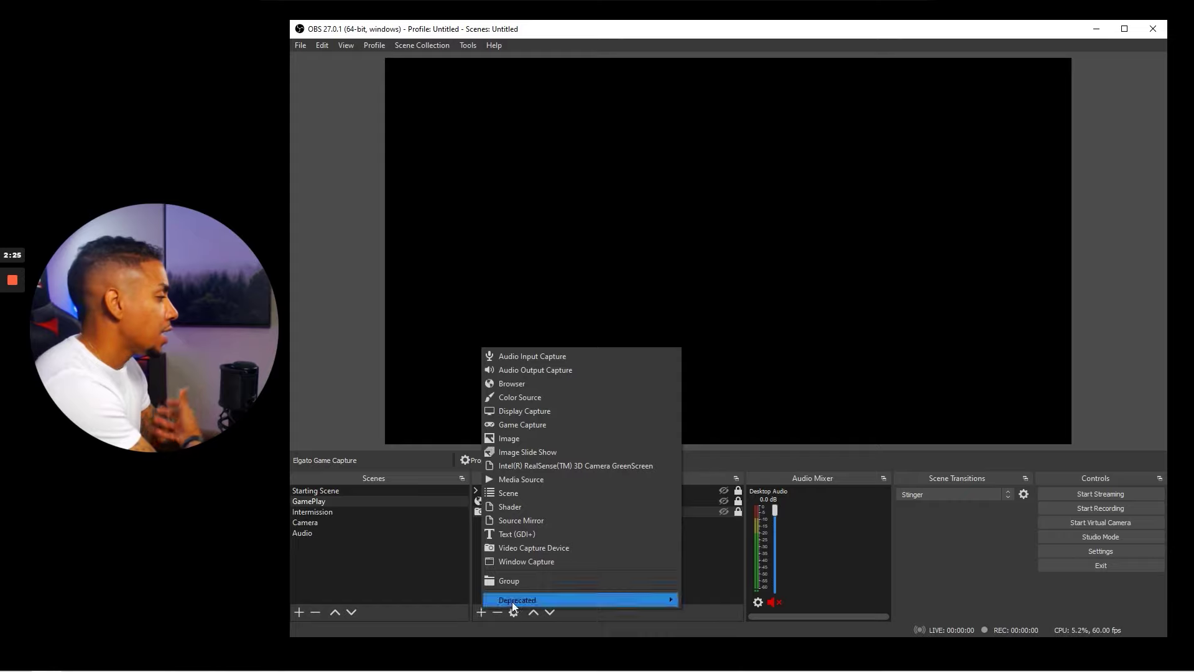
pyautogui.click(535, 546)
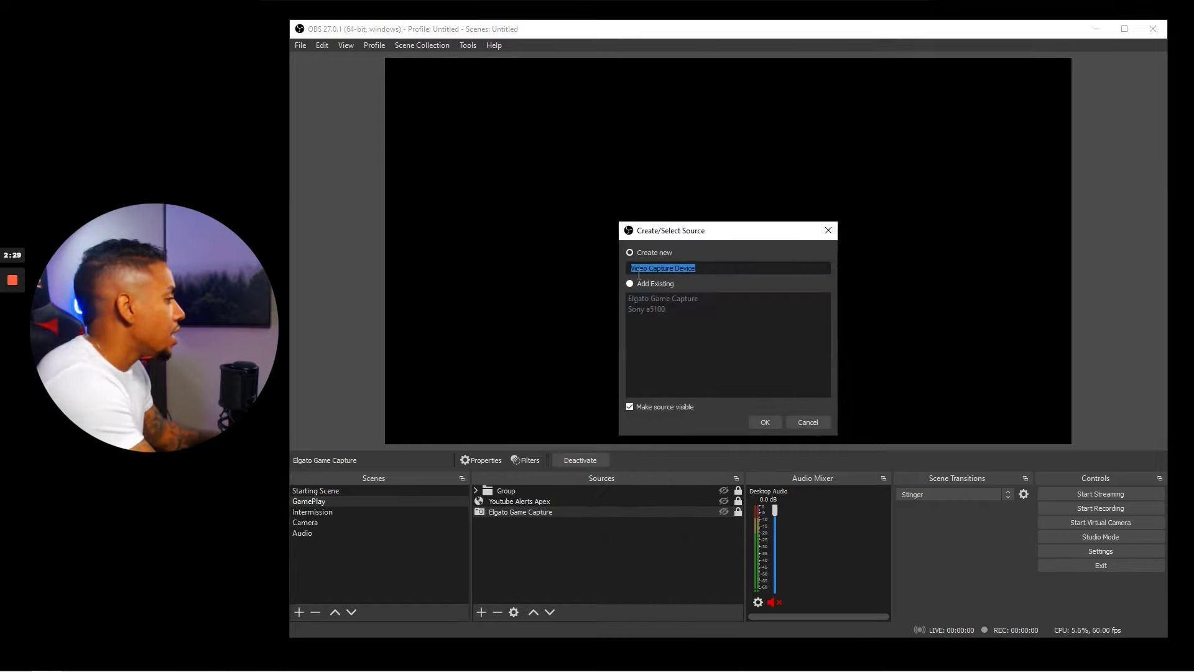
pyautogui.click(764, 421)
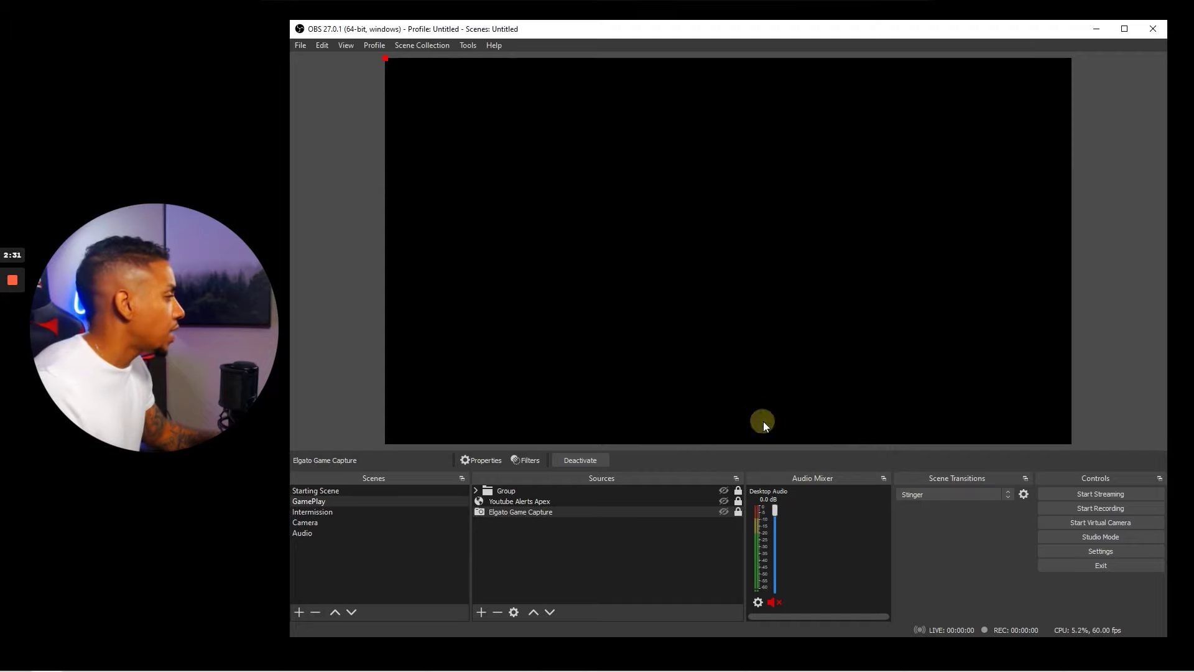
pyautogui.click(691, 318)
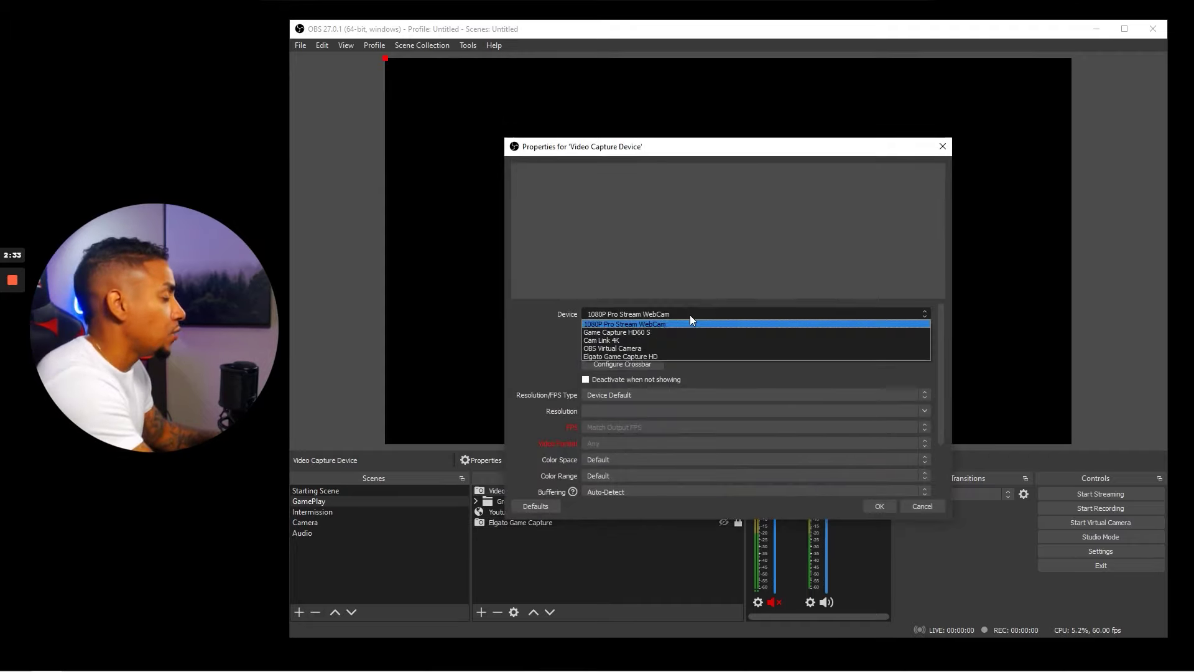
pyautogui.click(661, 353)
pyautogui.click(883, 508)
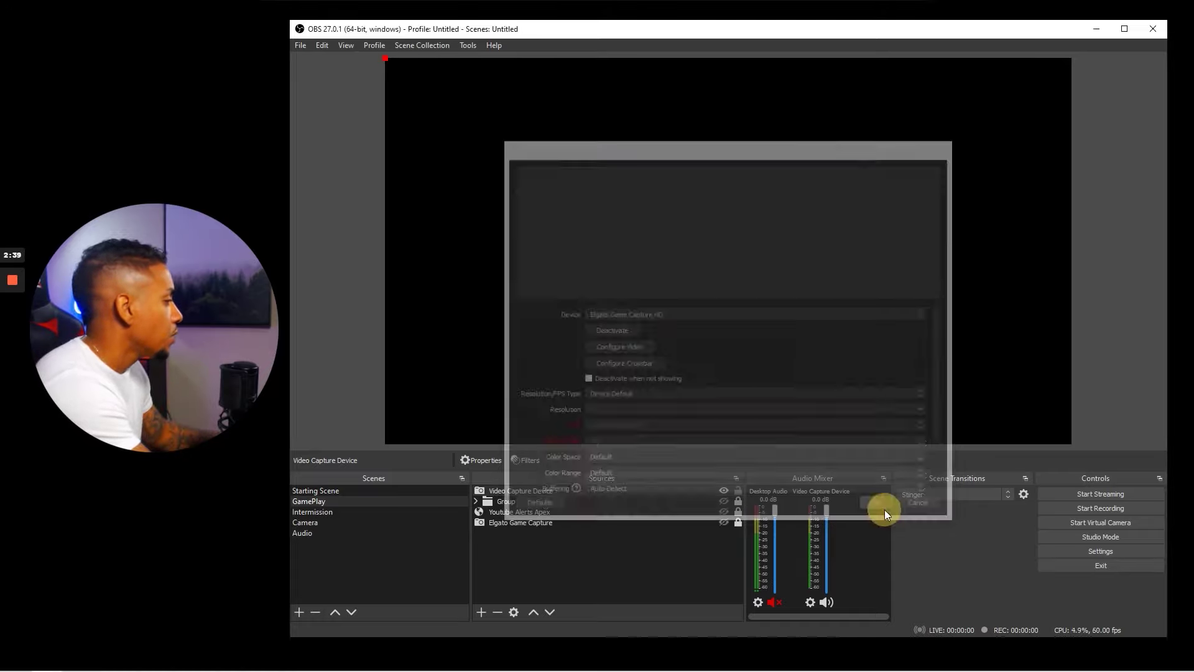
# Show the existing Elgato Game Capture source and hide the new Video Capture Device source.
pyautogui.click(723, 522)
pyautogui.click(724, 491)
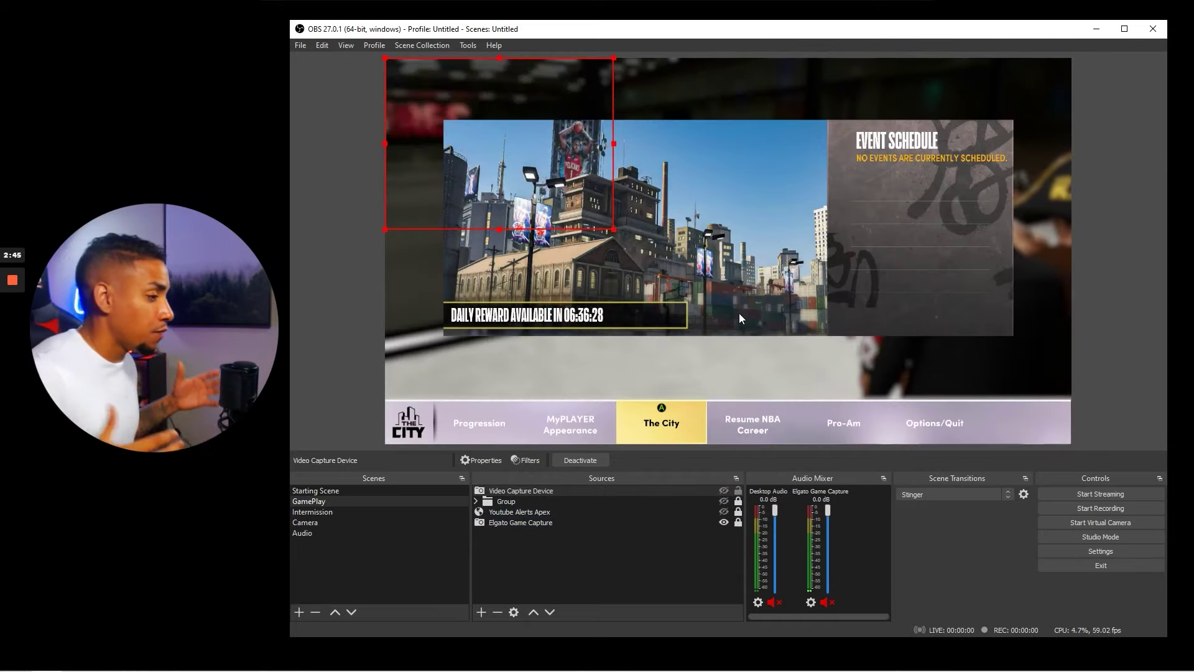
pyautogui.rightClick(721, 309)
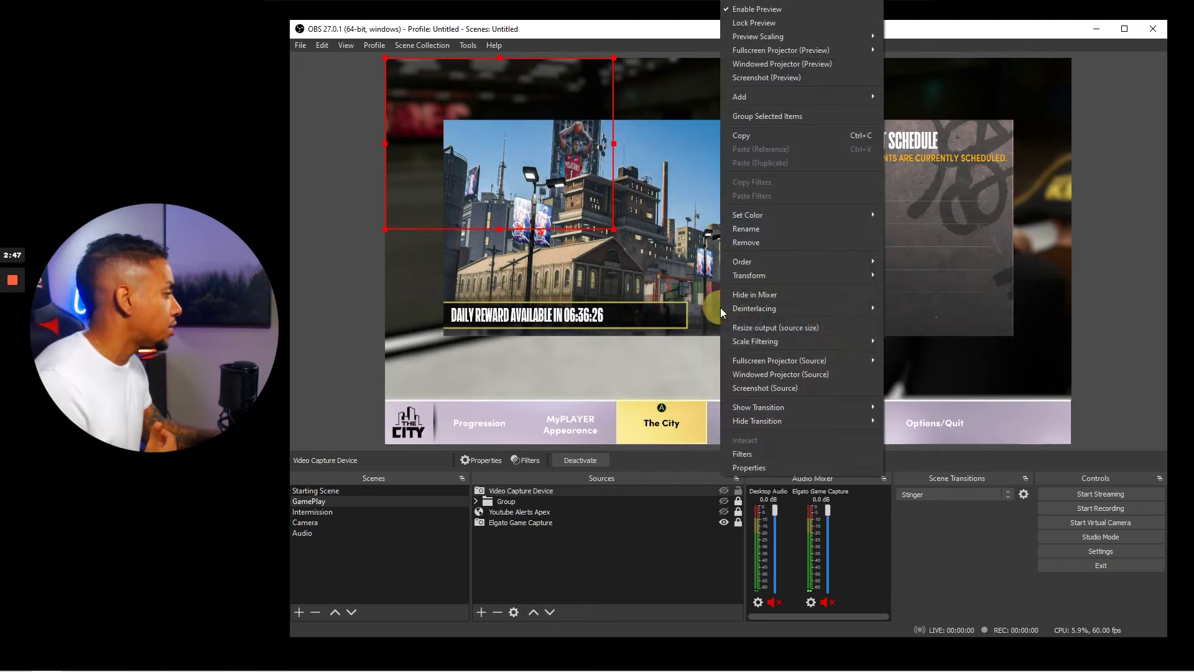
pyautogui.moveTo(864, 275)
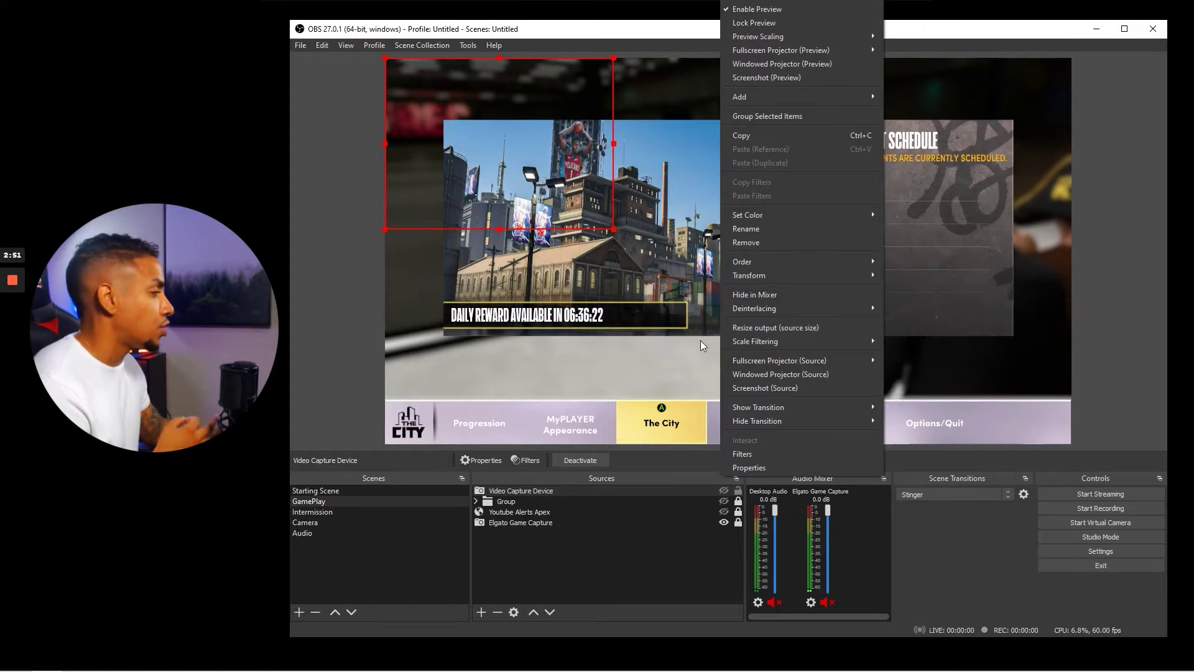
pyautogui.click(681, 345)
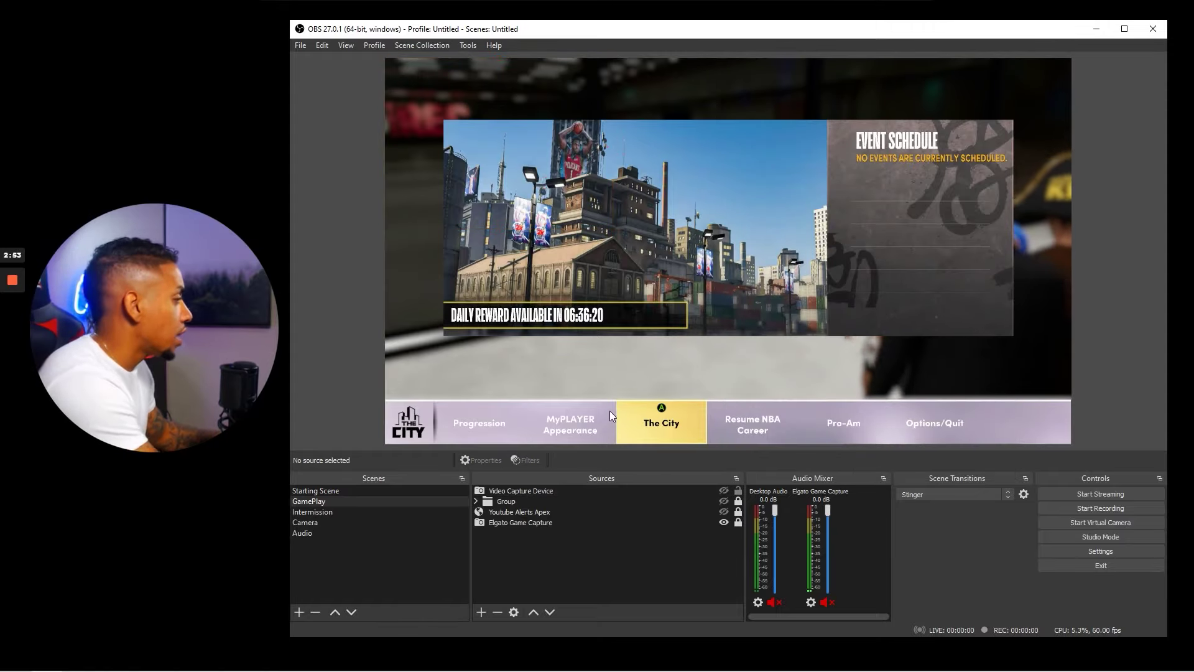
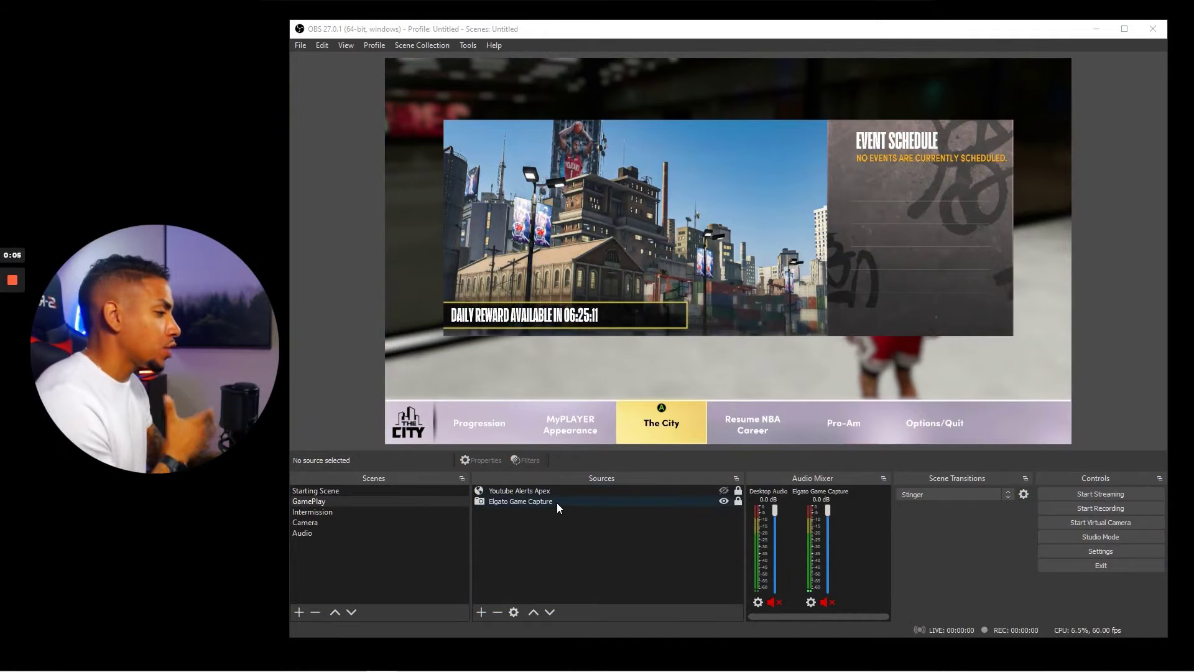
# Add the existing Camera scene as a visible source in the GamePlay scene.
pyautogui.click(482, 613)
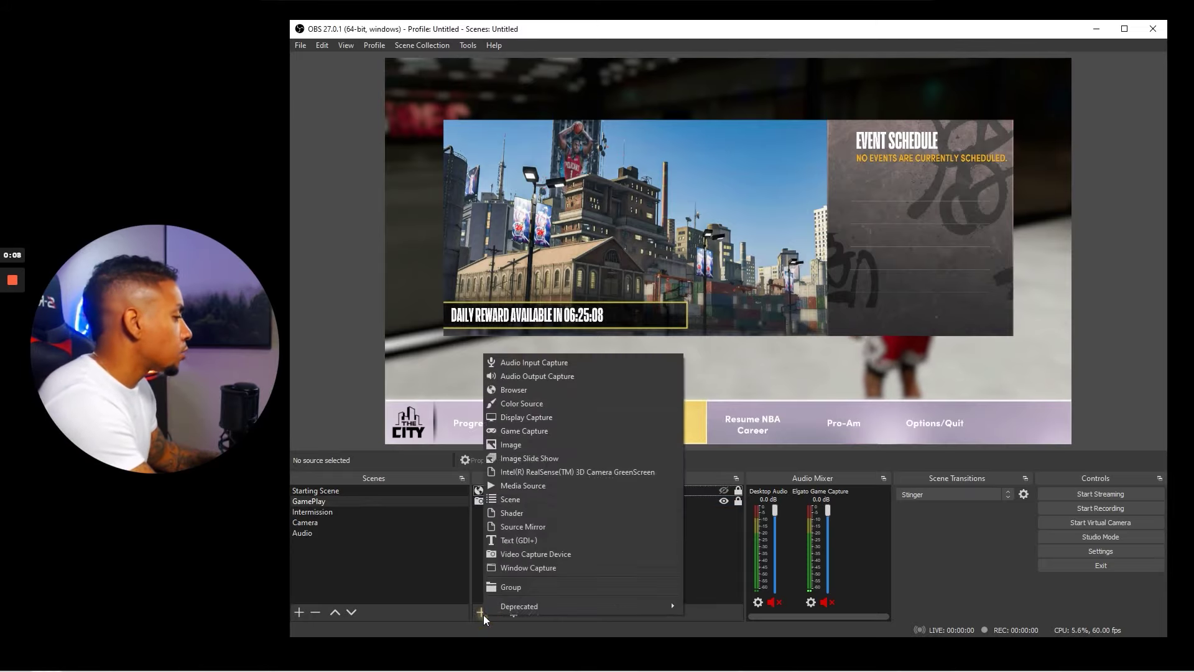
pyautogui.click(536, 504)
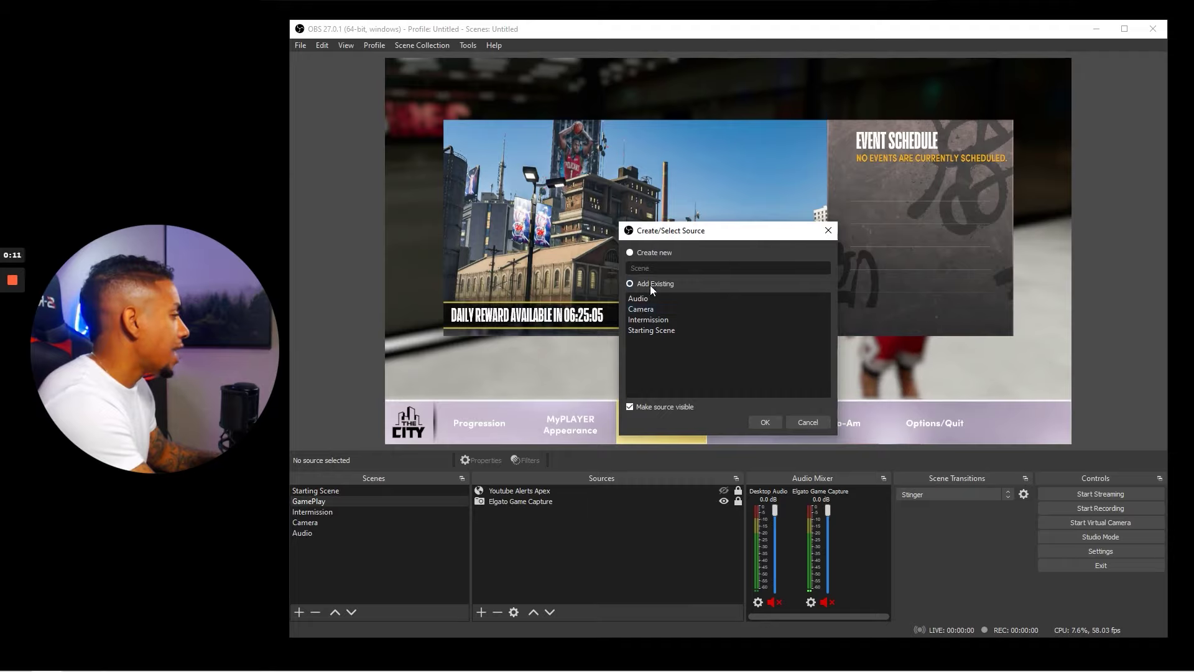
pyautogui.click(647, 309)
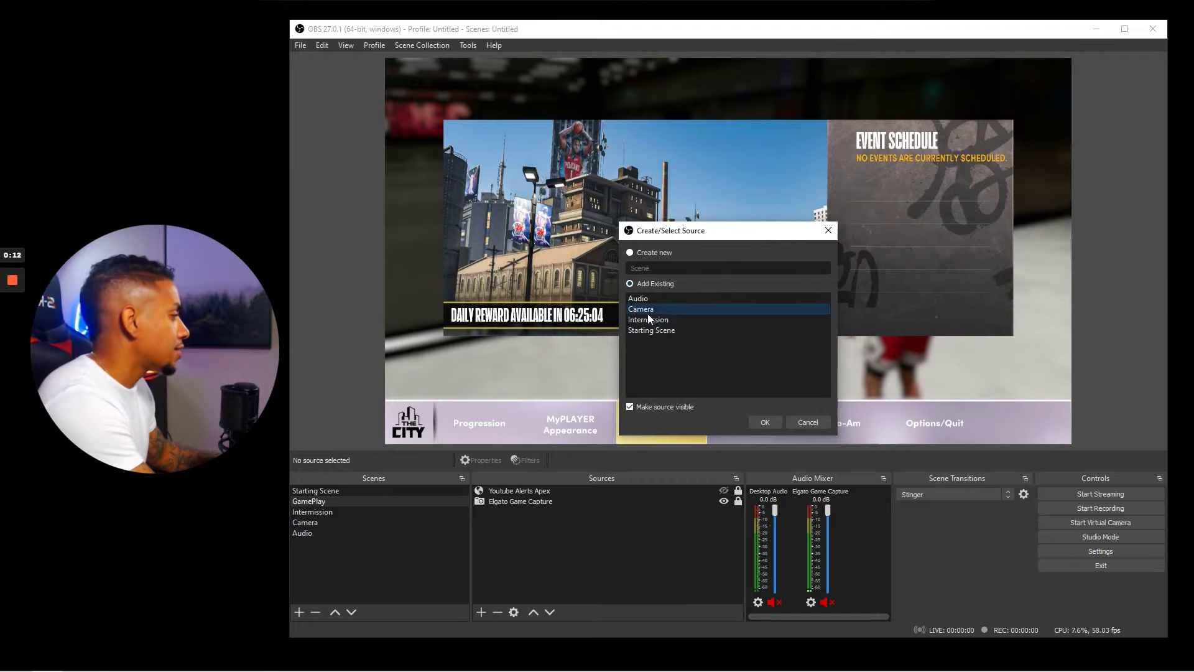
pyautogui.click(764, 422)
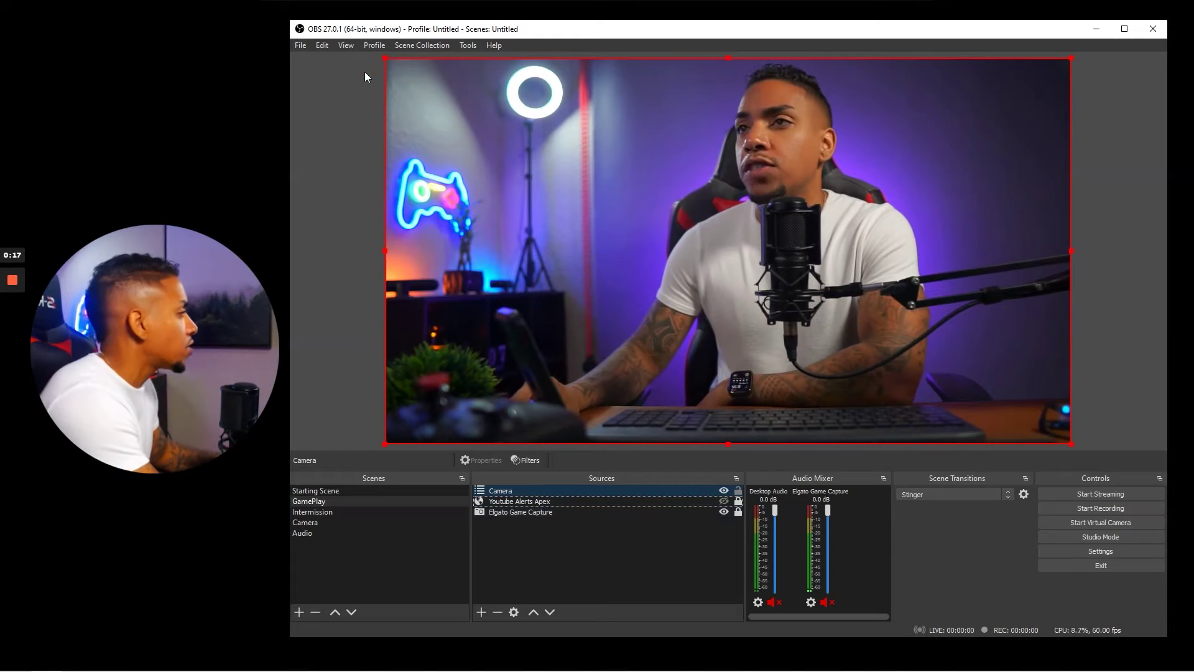
# Shrink the Camera source to a little over half the canvas width and place it near the centre of the gameplay.
pyautogui.moveTo(385, 59); pyautogui.dragTo(520, 234)
pyautogui.moveTo(640, 303); pyautogui.dragTo(835, 356)
pyautogui.moveTo(713, 329); pyautogui.dragTo(796, 281)
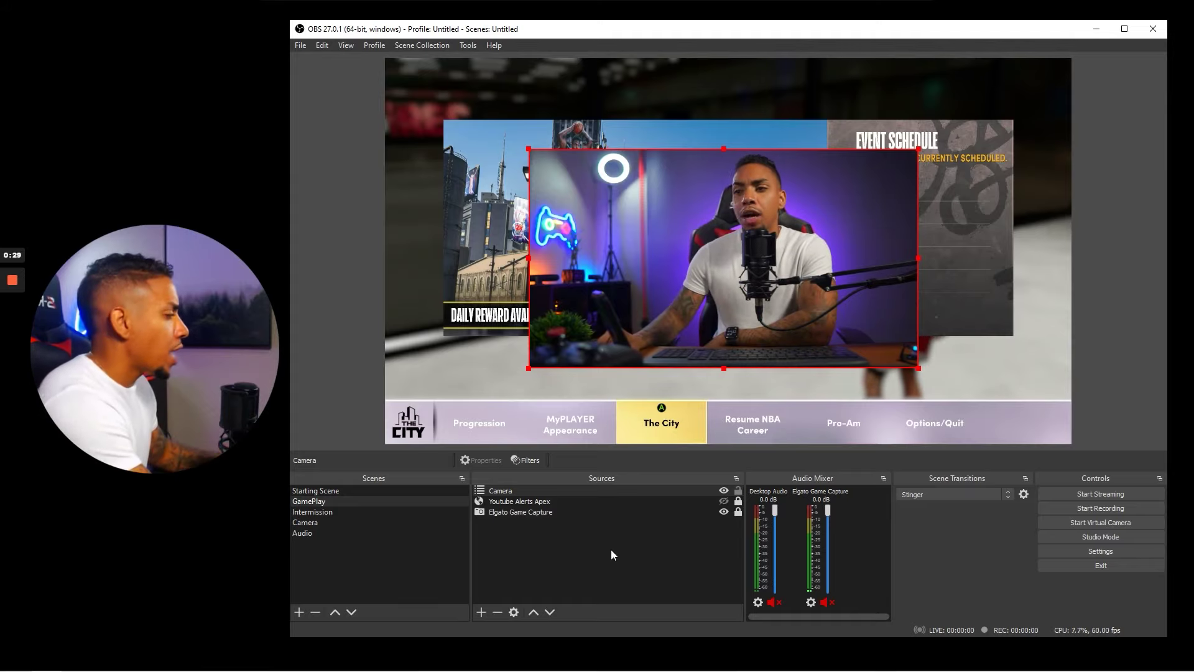
# Create a new visible media source named webcam in the GamePlay scene.
pyautogui.click(481, 612)
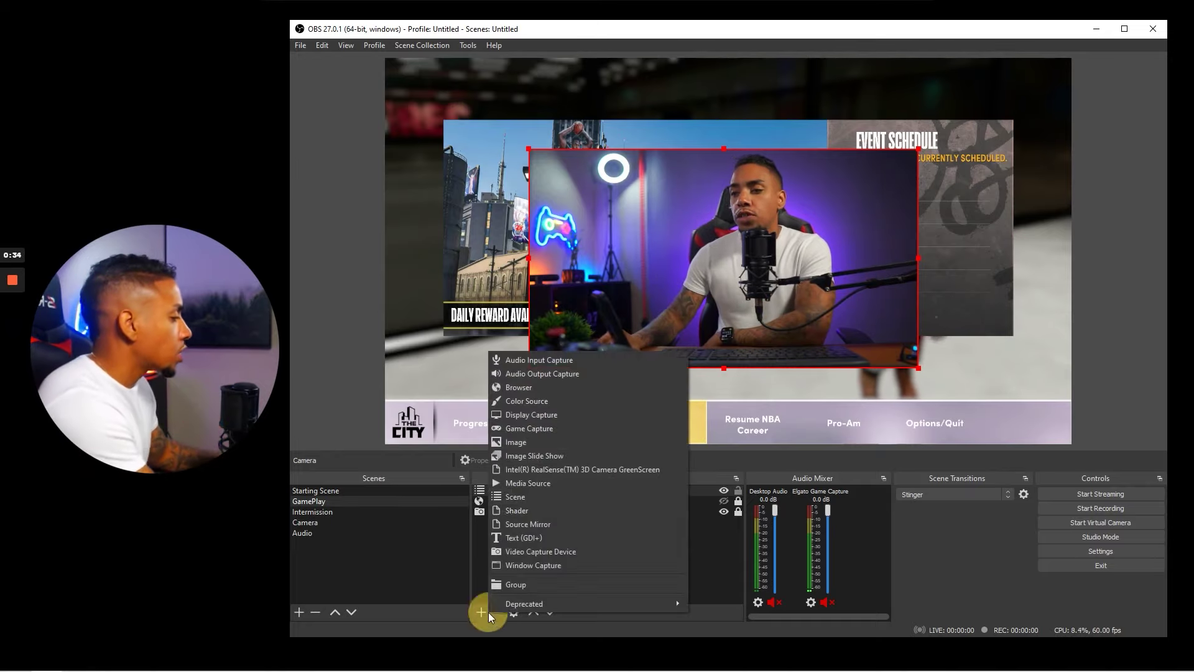
pyautogui.click(558, 482)
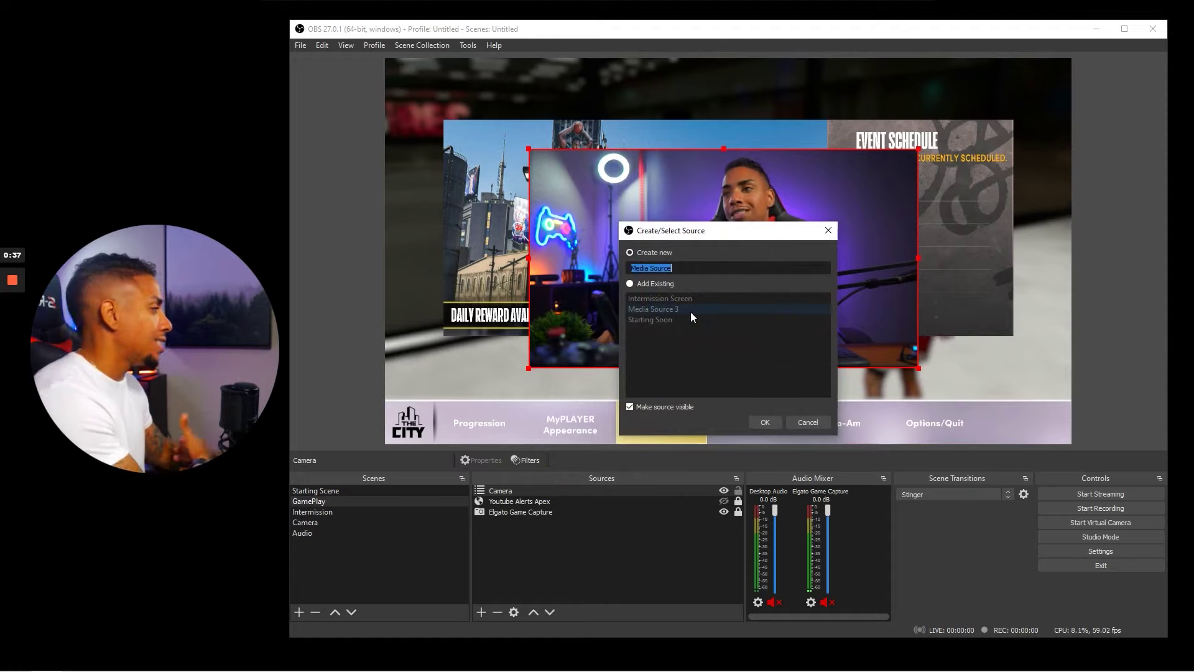
pyautogui.write('webcam')
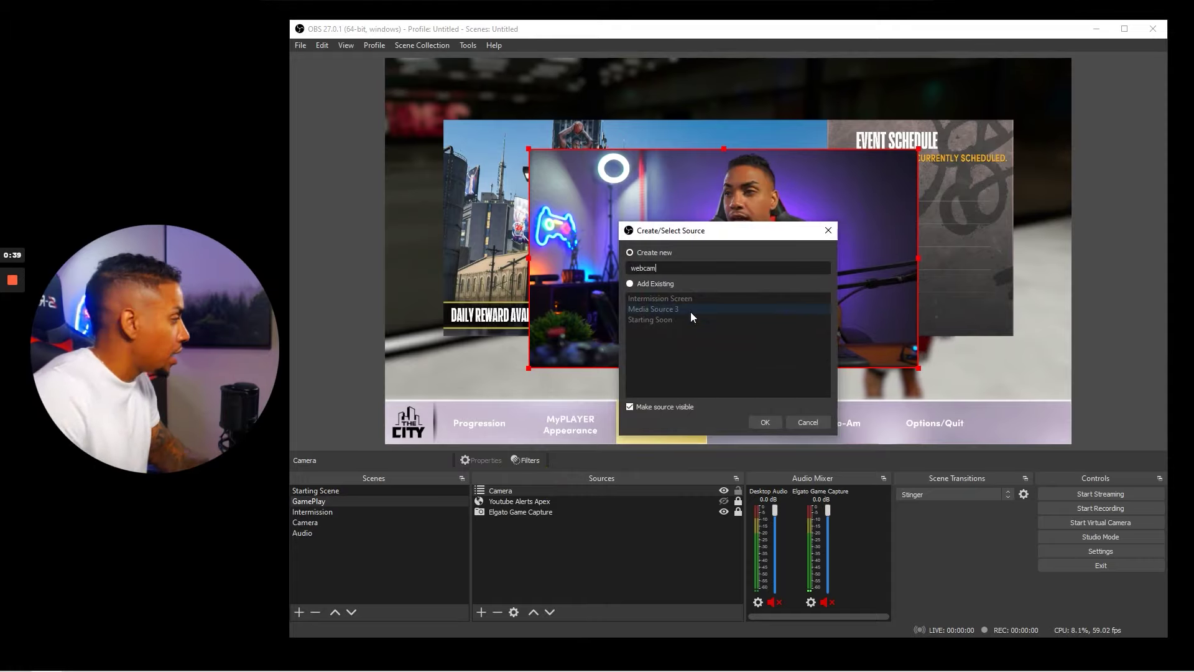
pyautogui.click(760, 419)
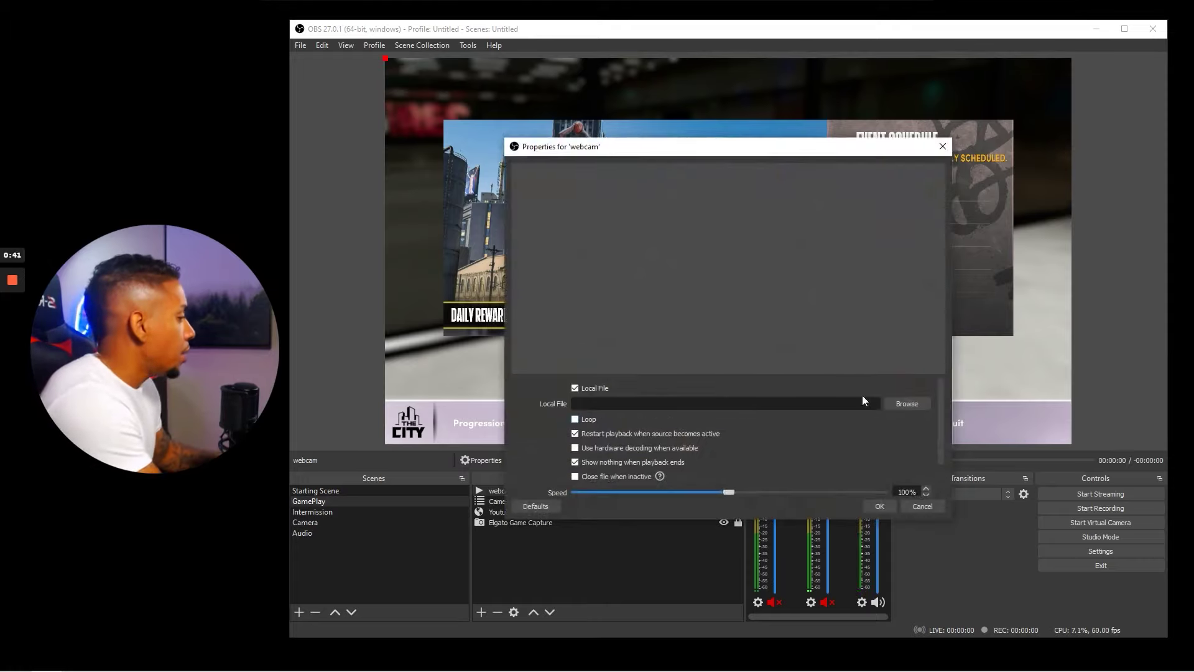
# Load facecam (2).webm from the OBS Overlays folder into the webcam source, with Loop and Close file when inactive enabled.
pyautogui.click(904, 401)
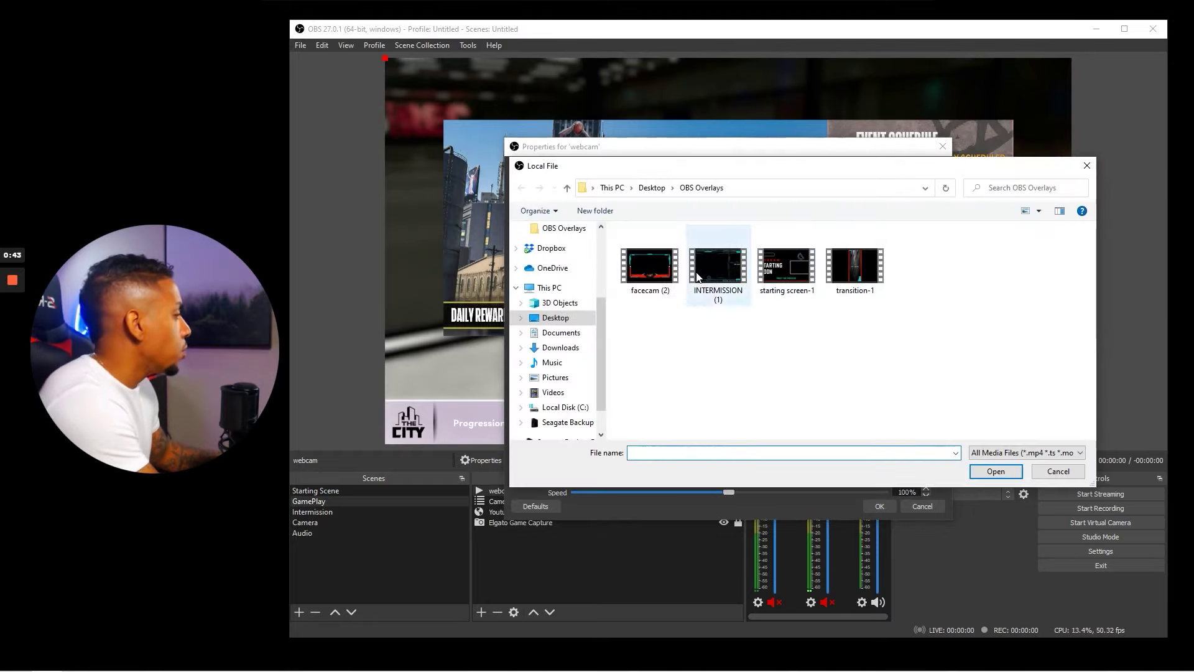
pyautogui.click(666, 270)
pyautogui.click(1003, 471)
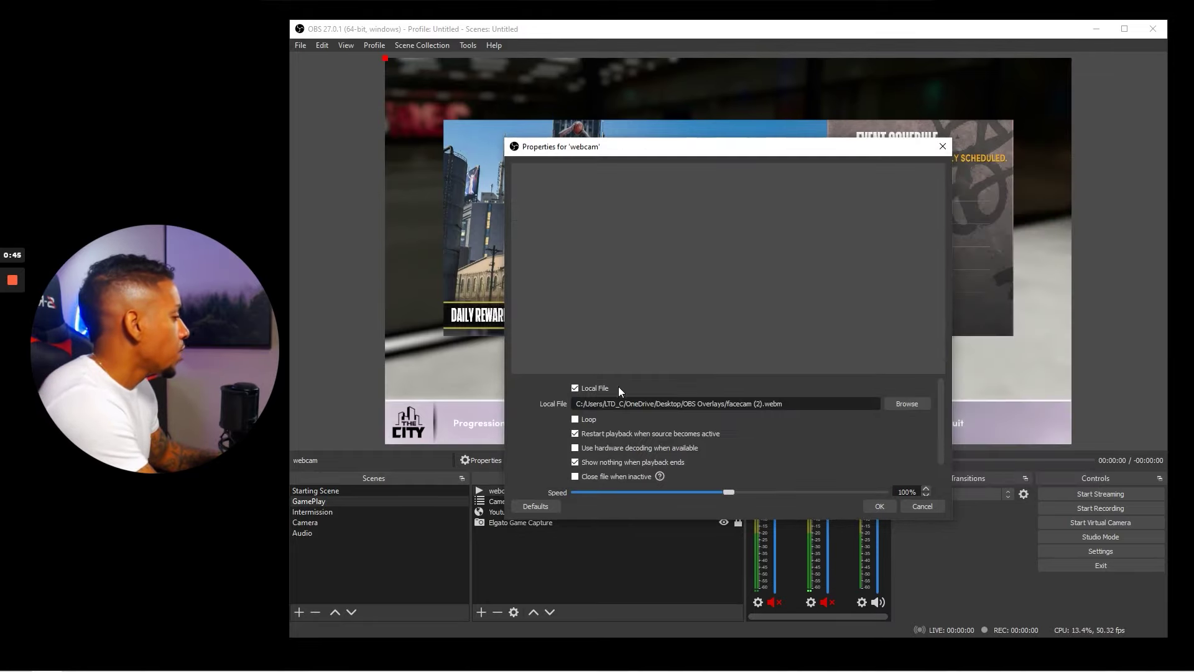
pyautogui.click(579, 419)
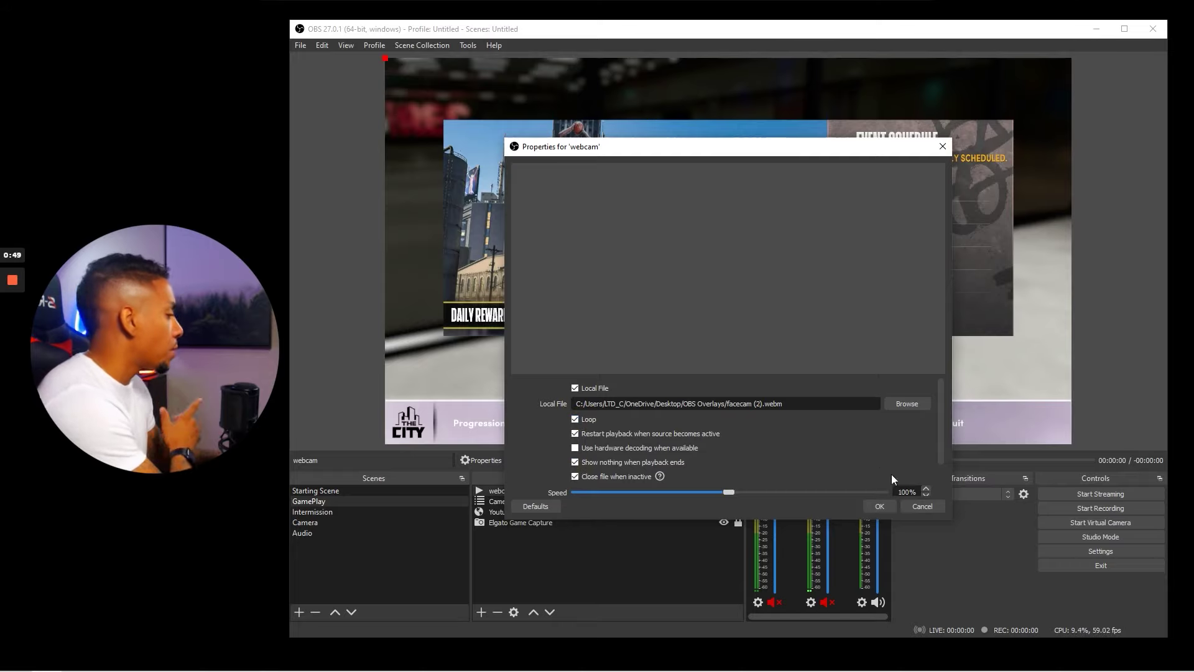
pyautogui.click(880, 506)
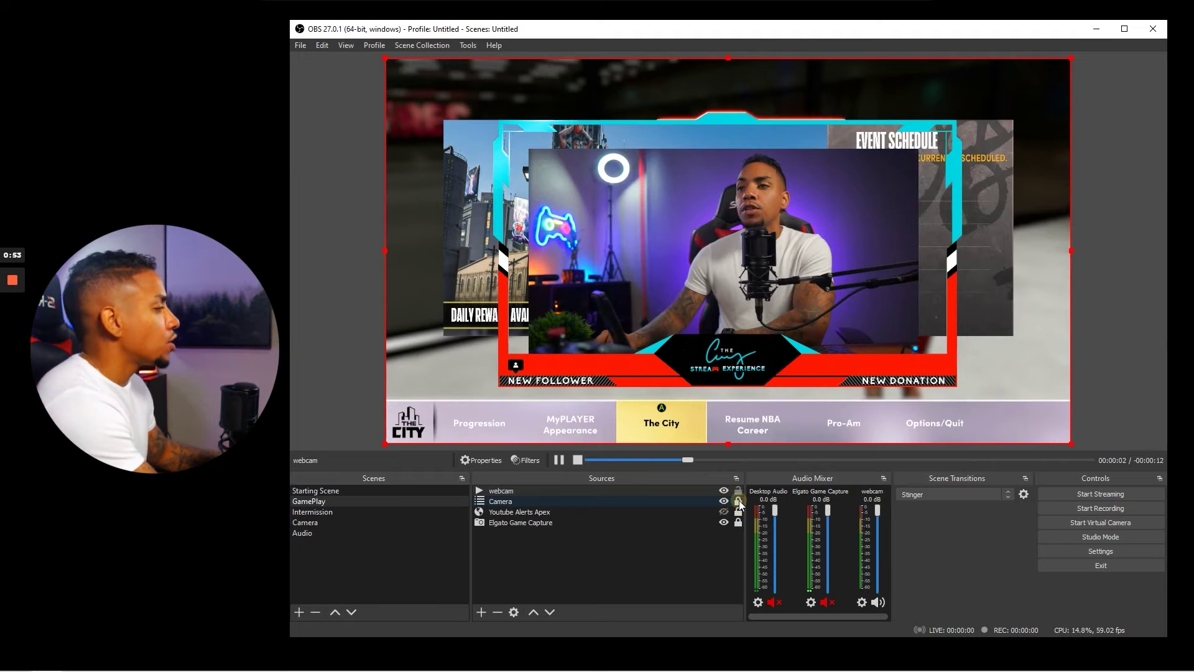
# Scale down and reposition the webcam overlay so its frame surrounds the locked Camera picture.
pyautogui.moveTo(385, 59); pyautogui.dragTo(434, 84)
pyautogui.moveTo(673, 230); pyautogui.dragTo(660, 223)
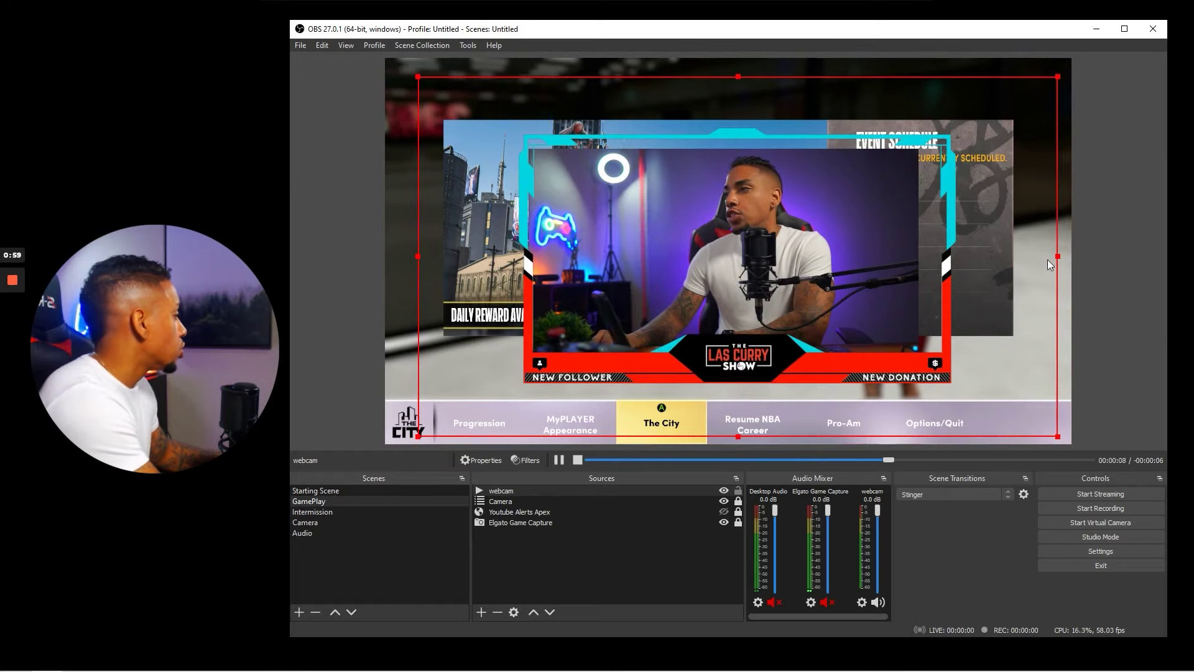
pyautogui.moveTo(1056, 255); pyautogui.dragTo(1022, 246)
pyautogui.moveTo(621, 225); pyautogui.dragTo(624, 231)
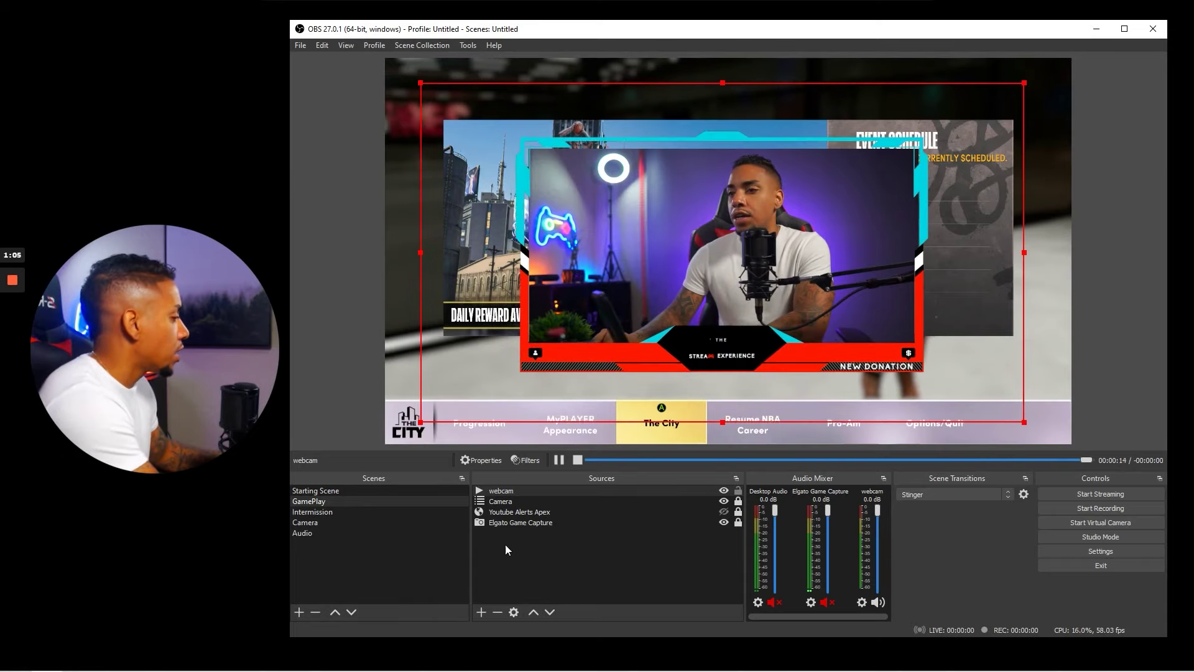
# Unlock the Camera source, enlarge it to fill the frame of the locked webcam overlay and crop its left edge.
pyautogui.click(666, 501)
pyautogui.click(739, 501)
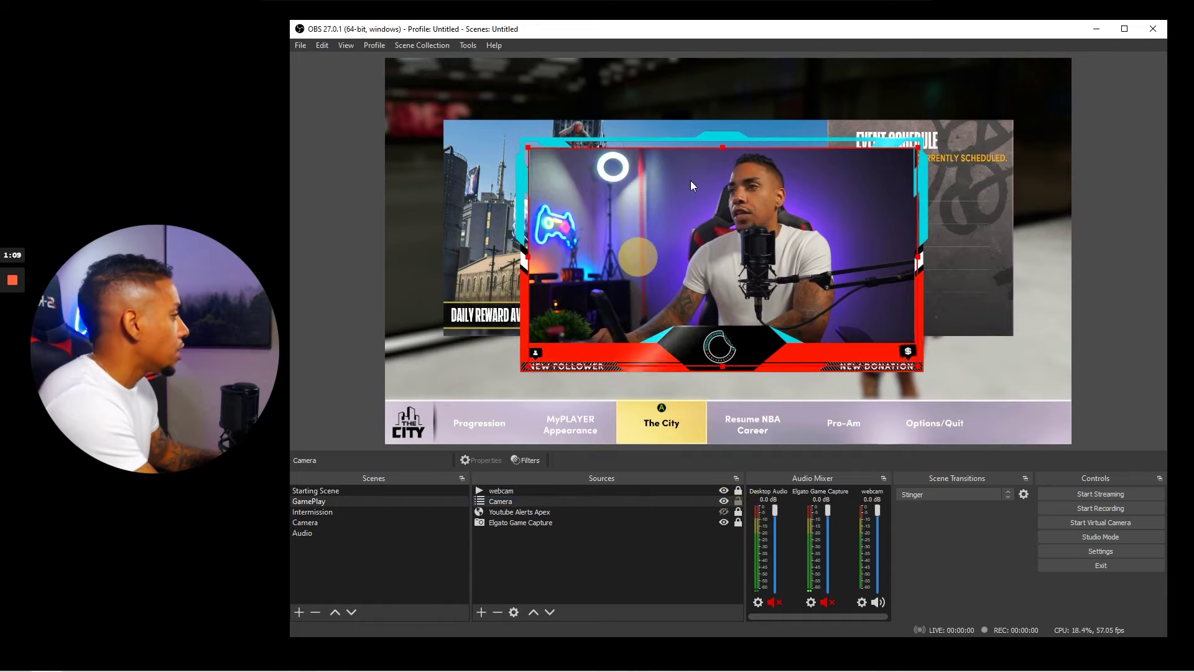
pyautogui.moveTo(531, 148)
pyautogui.mouseDown()
pyautogui.moveTo(521, 137)
pyautogui.moveTo(542, 139)
pyautogui.mouseUp()
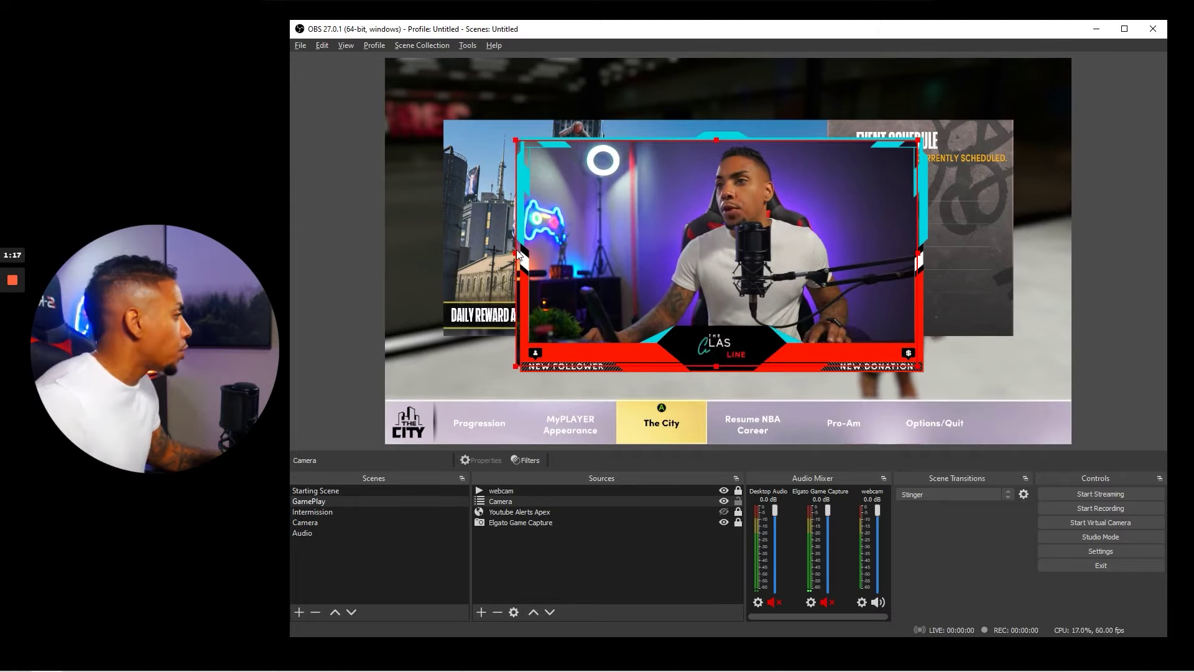
pyautogui.moveTo(518, 251); pyautogui.dragTo(527, 251)
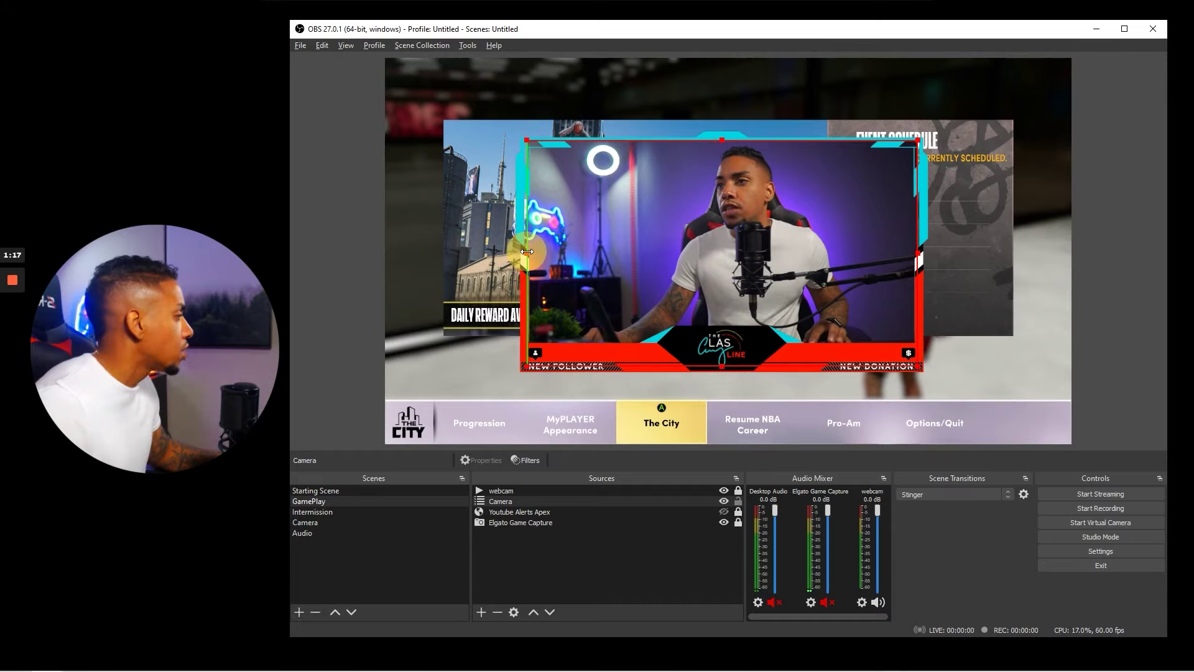
pyautogui.click(998, 326)
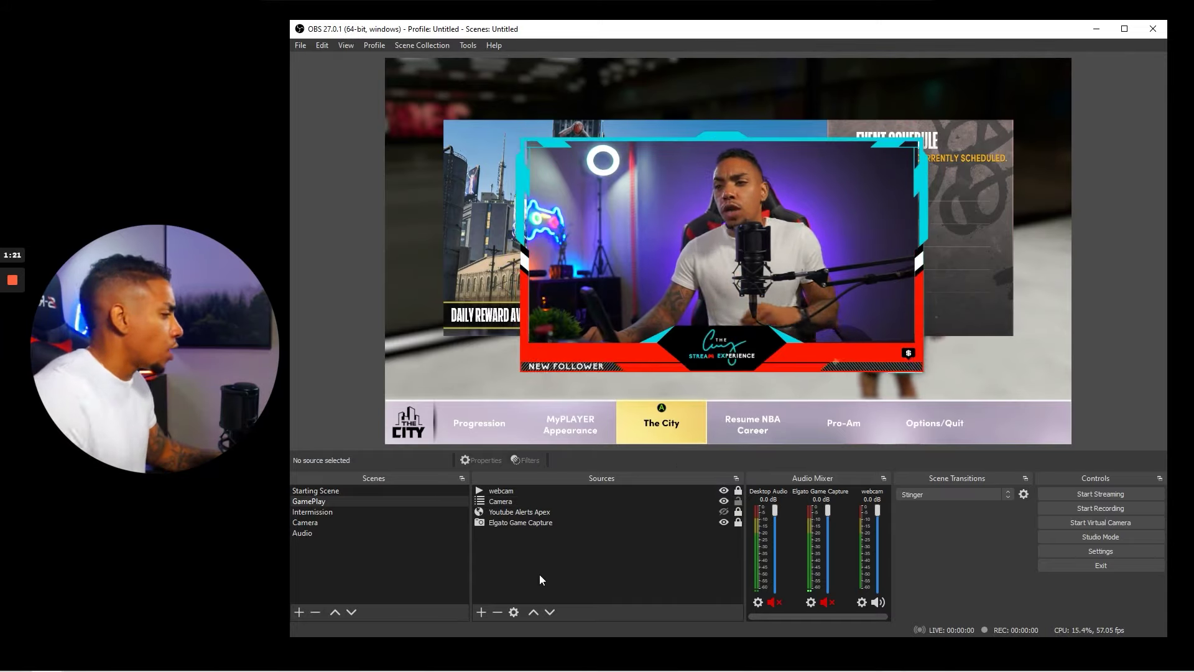
# Group the webcam overlay and the Camera source in the GamePlay scene.
pyautogui.click(550, 489)
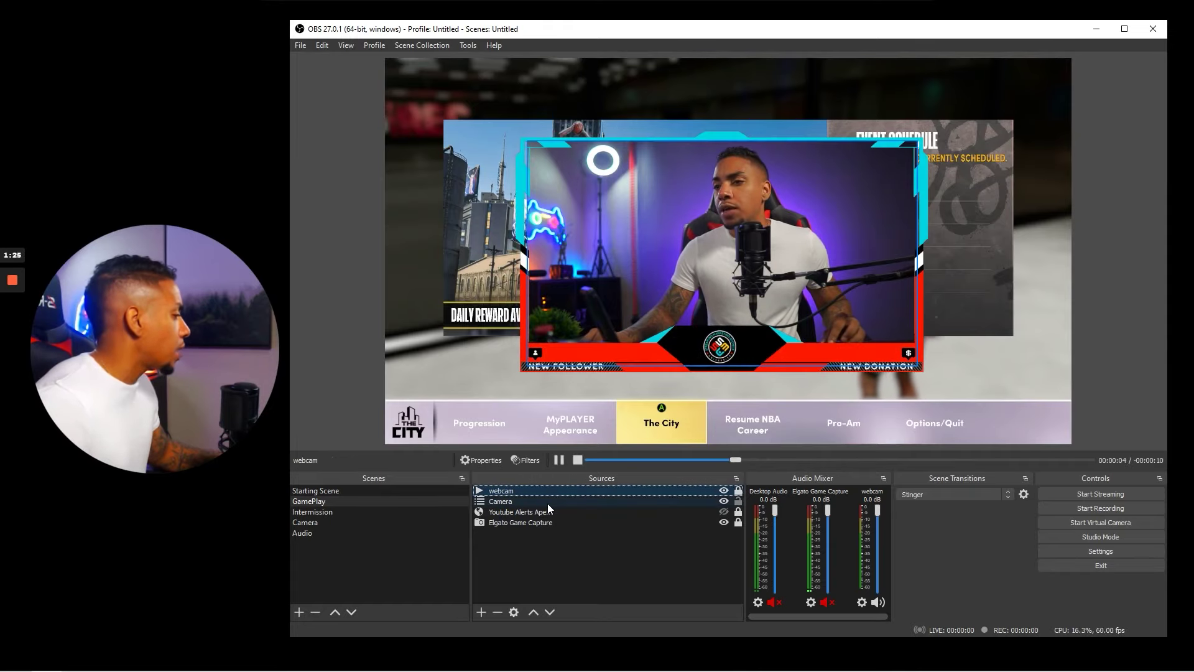
pyautogui.keyDown('ctrl'); pyautogui.click(547, 502); pyautogui.keyUp('ctrl')
pyautogui.rightClick(589, 501)
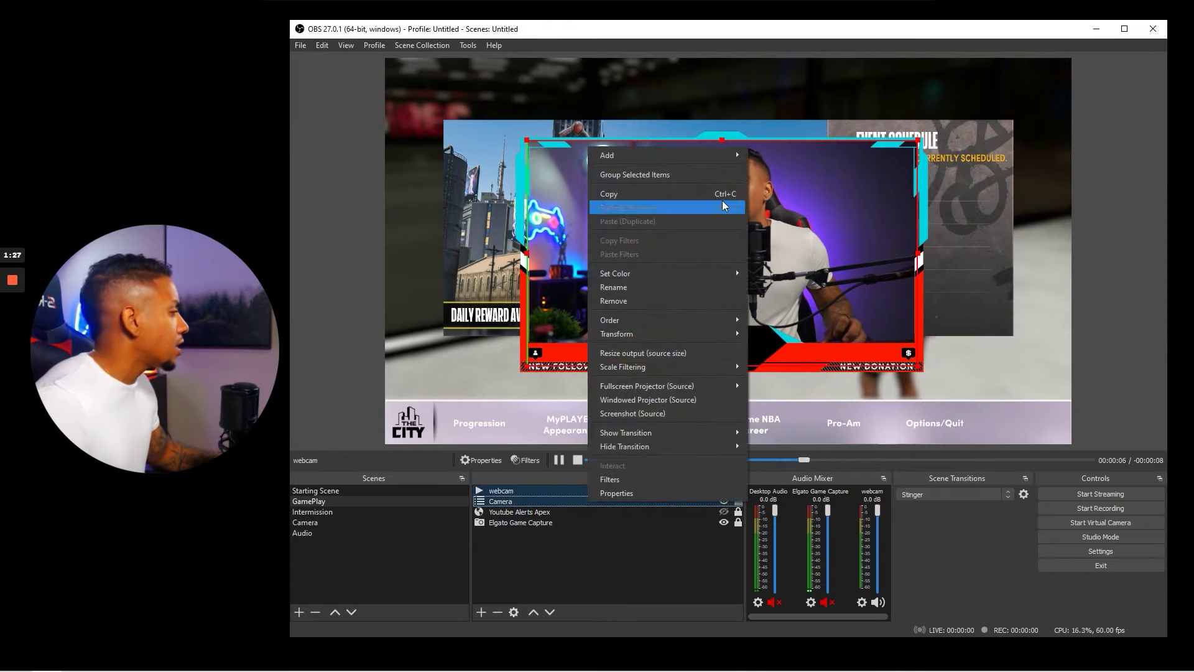
pyautogui.click(595, 597)
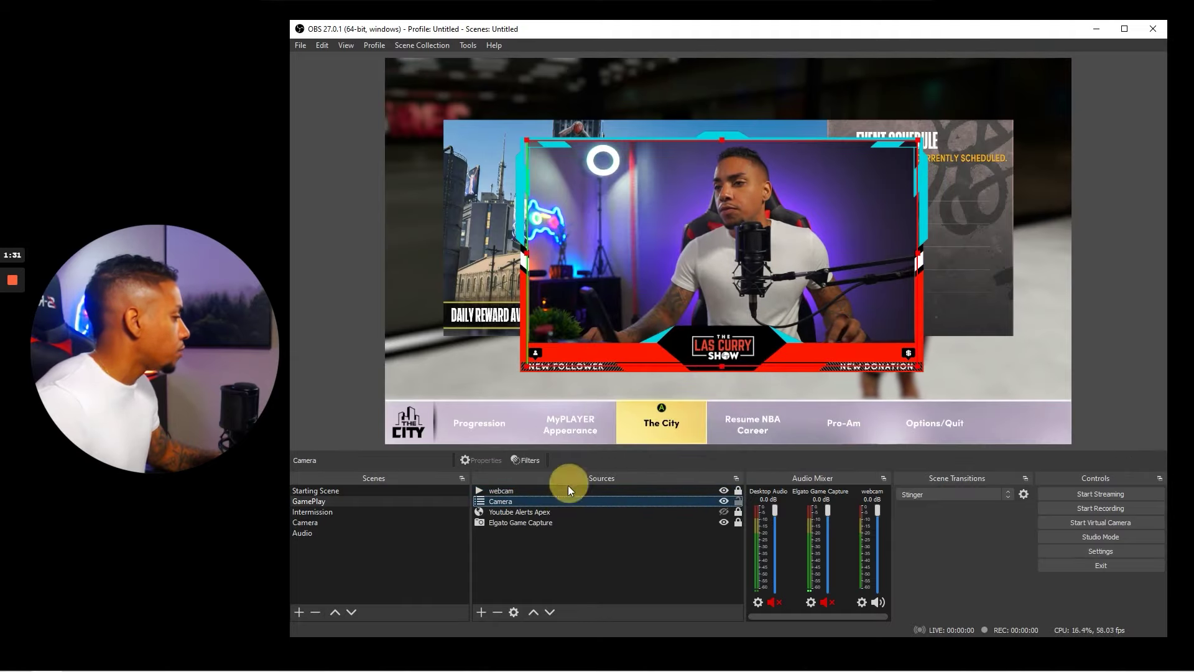
pyautogui.rightClick(567, 488)
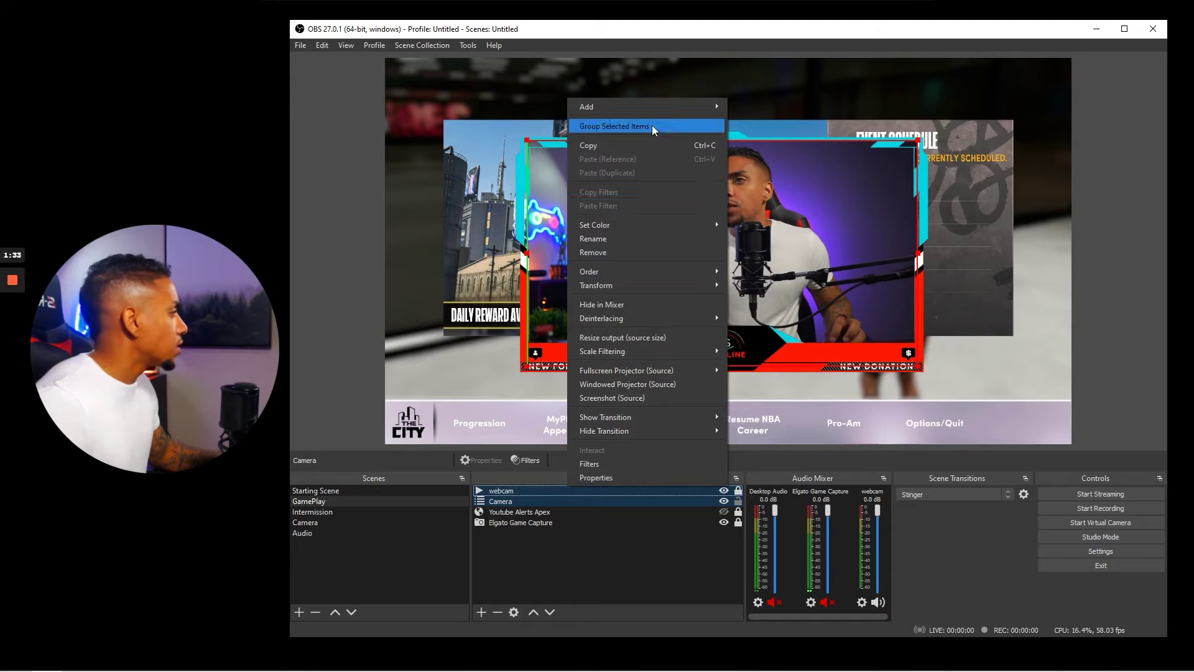
pyautogui.click(652, 125)
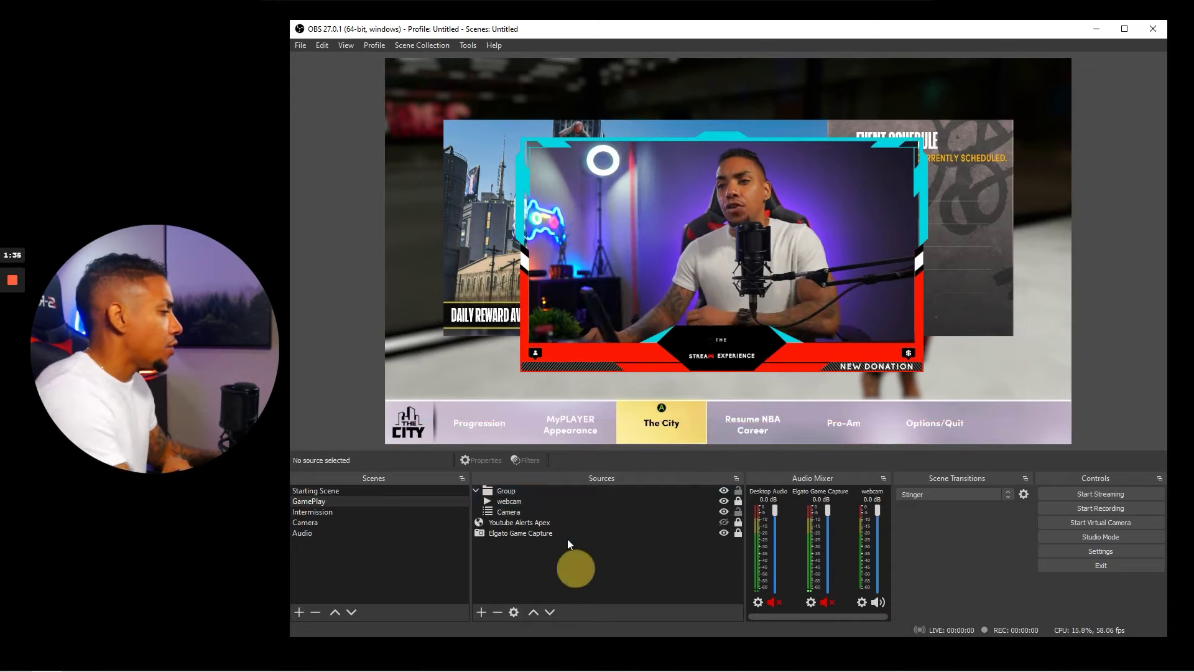
# Scale the facecam group down to less than half size, place it at the game picture's left side, and lock the group and its Camera source.
pyautogui.click(615, 398)
pyautogui.moveTo(770, 196); pyautogui.dragTo(743, 184)
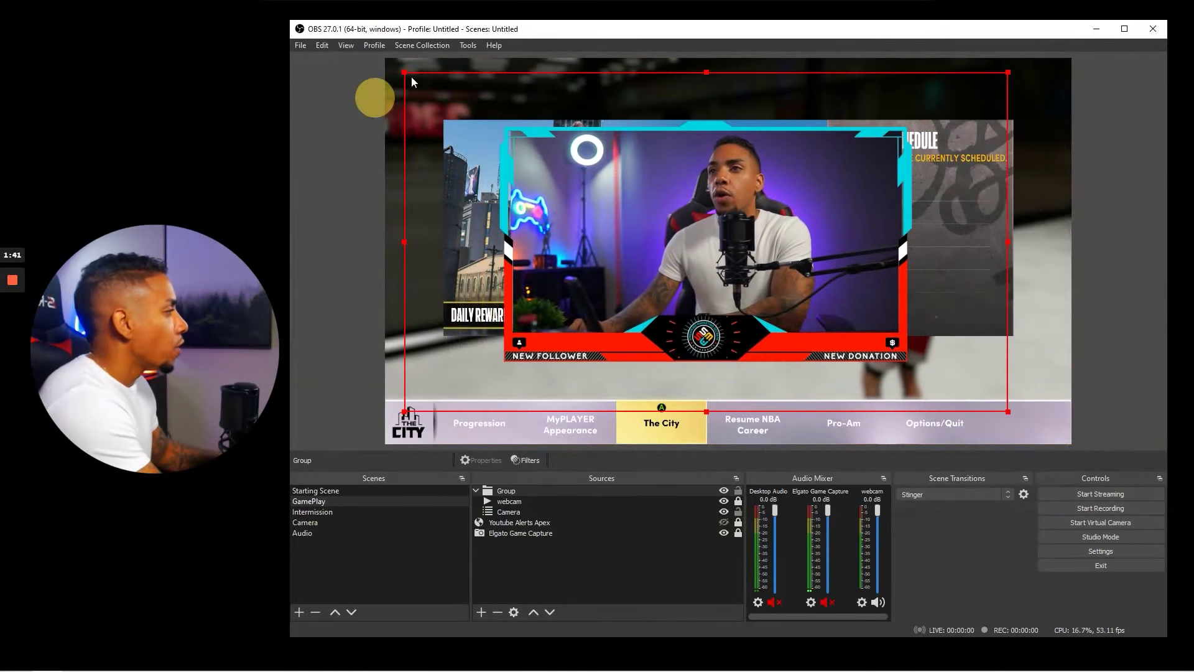
pyautogui.moveTo(405, 72); pyautogui.dragTo(796, 255)
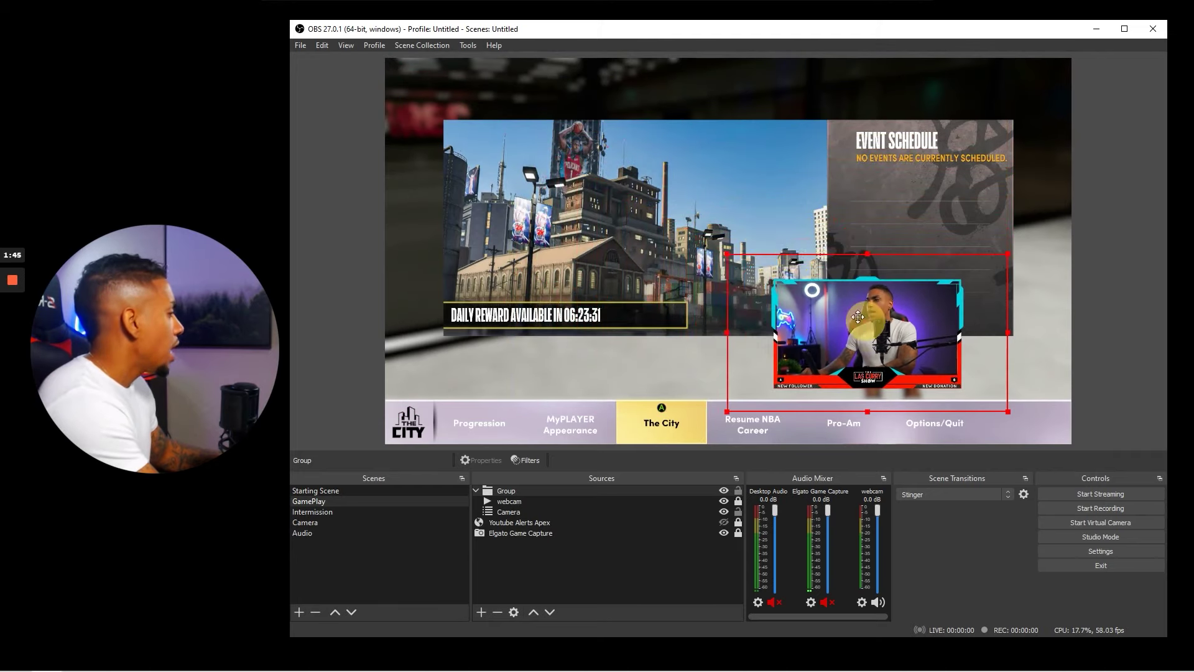
pyautogui.moveTo(868, 324); pyautogui.dragTo(493, 242)
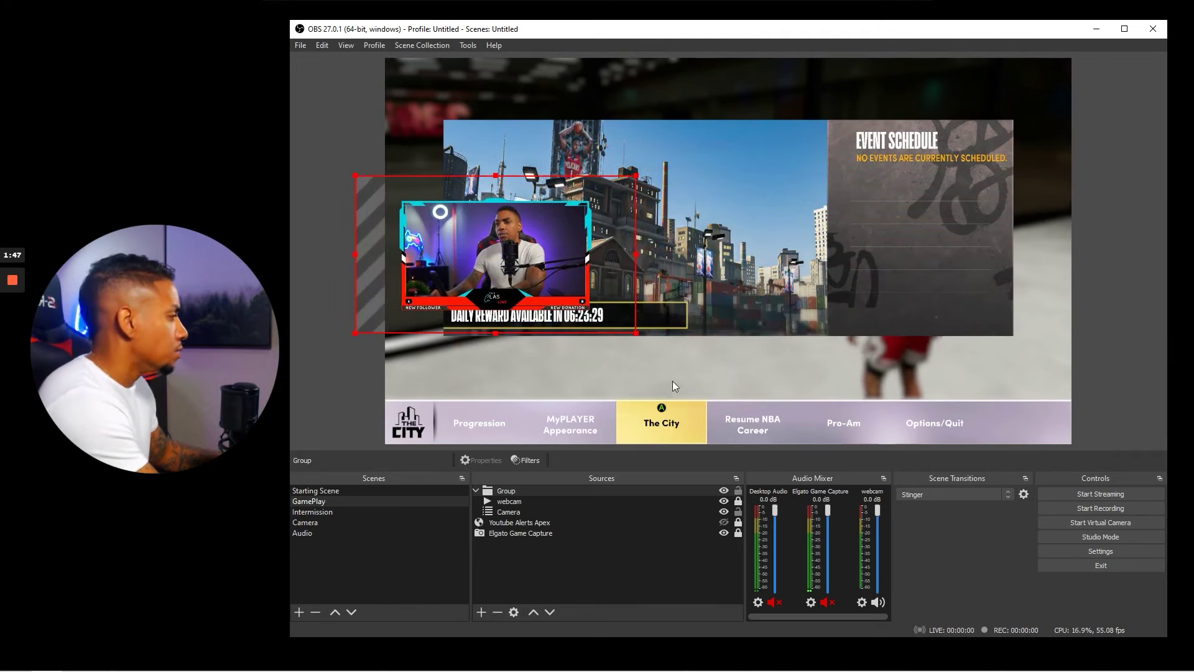
pyautogui.click(739, 491)
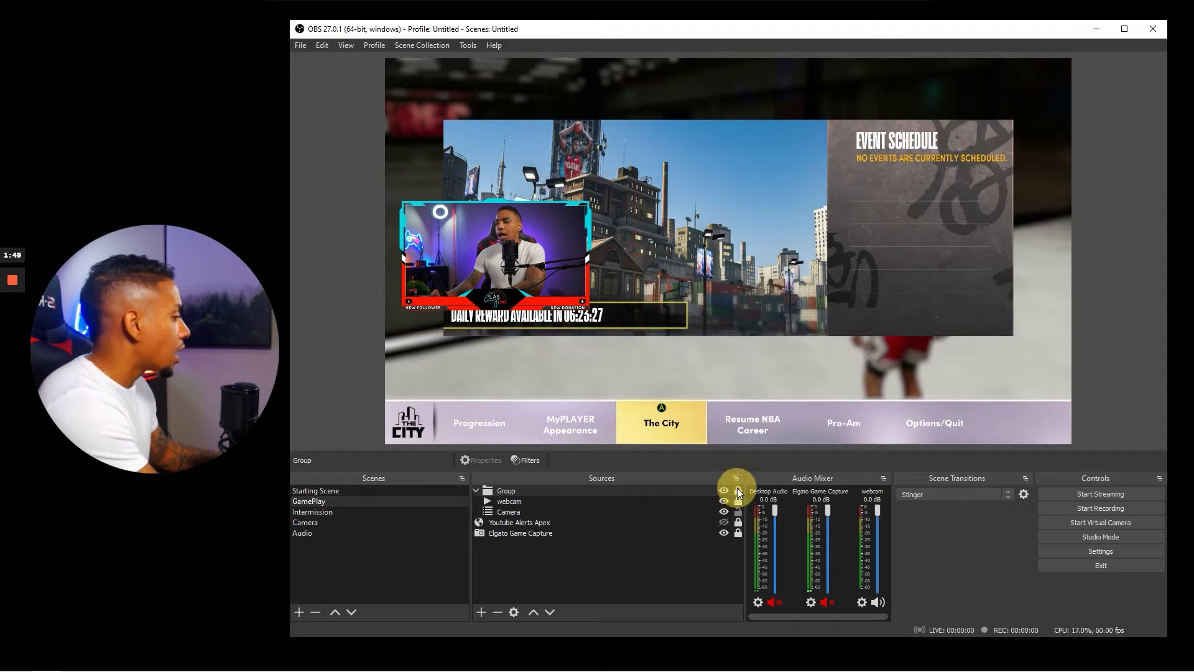
pyautogui.click(739, 511)
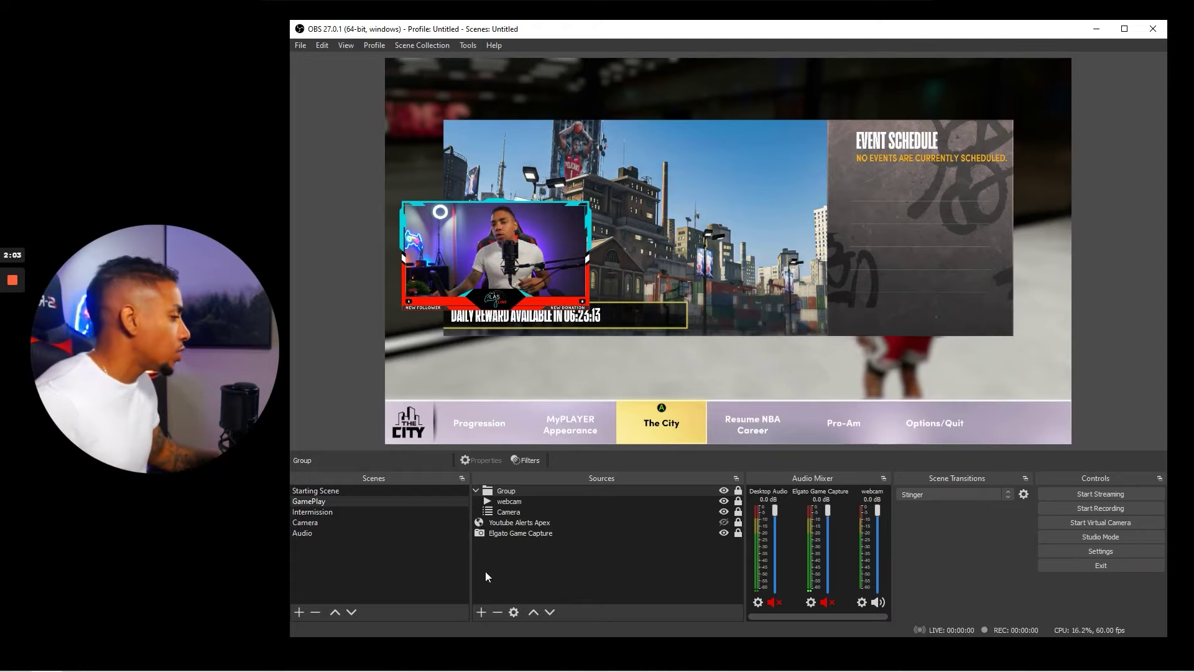
# Switch to the Intermission scene and look through the source types that can be added, such as Media Source.
pyautogui.click(399, 512)
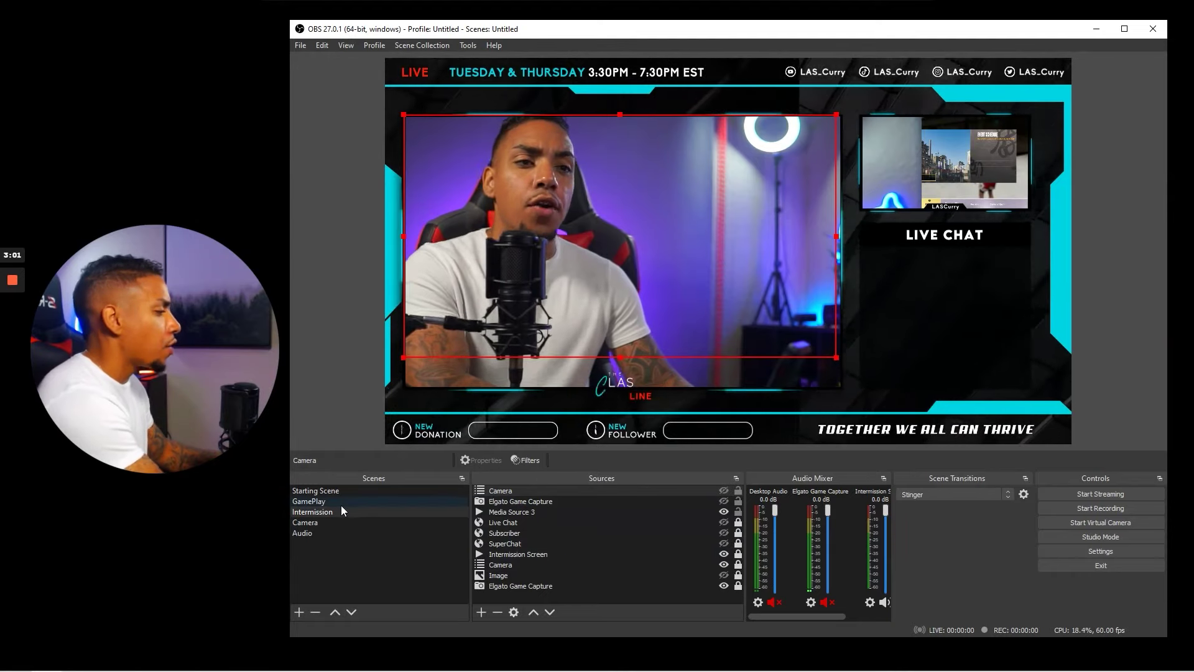
pyautogui.click(482, 613)
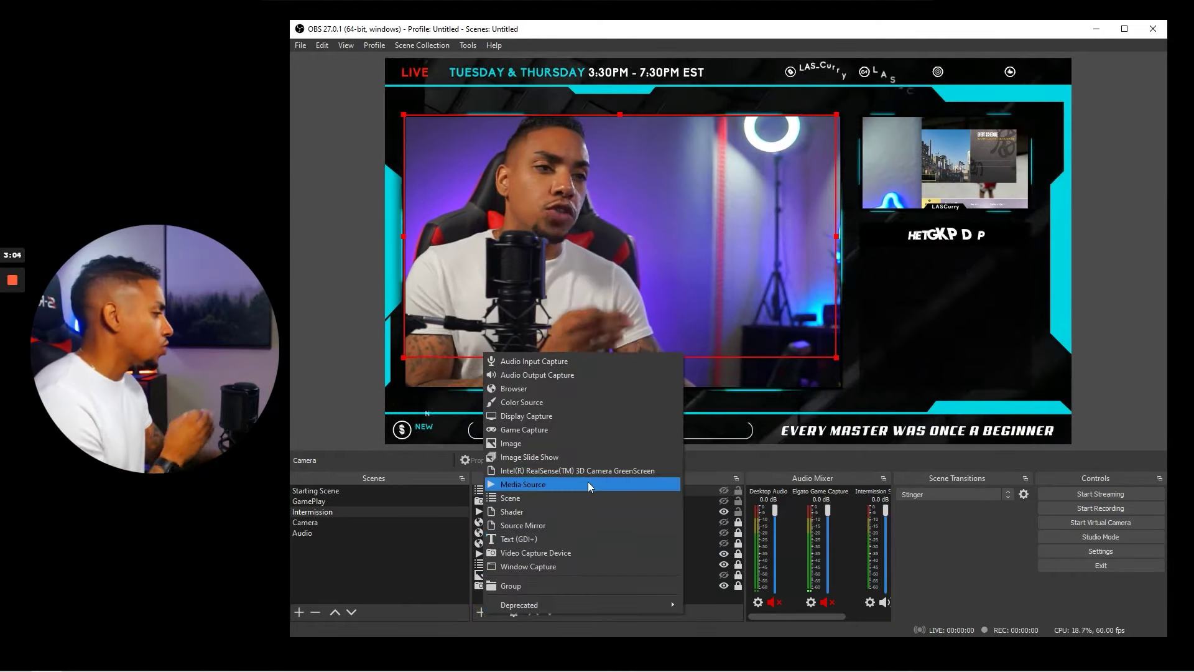
pyautogui.click(433, 620)
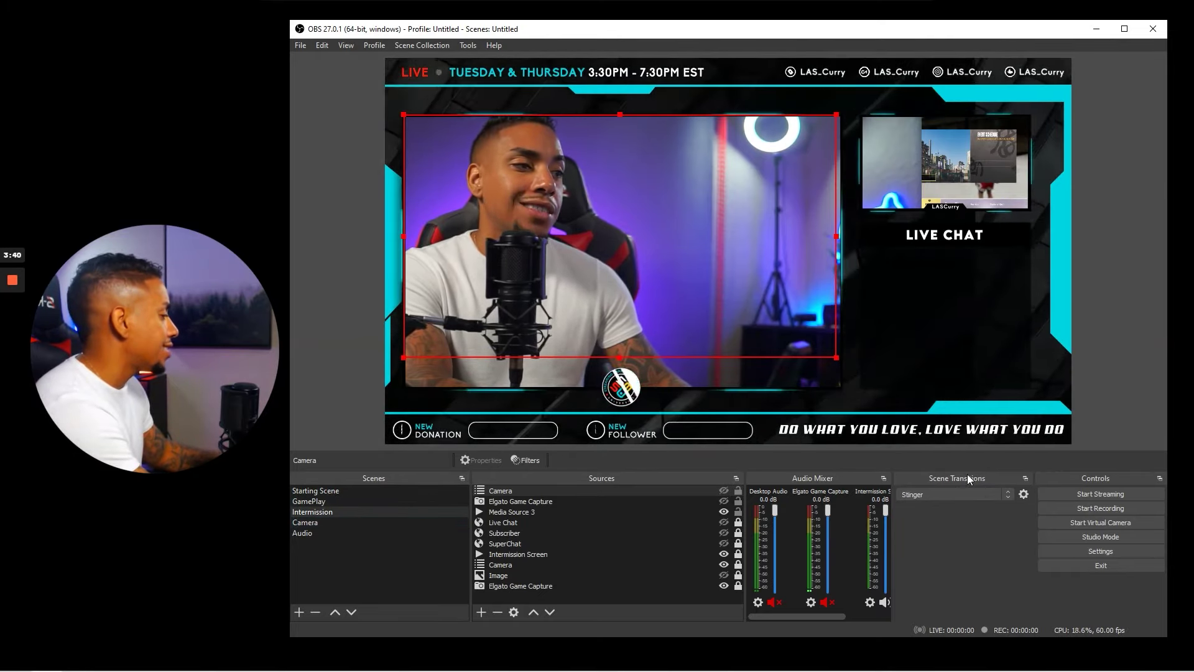
# Add a scene transition of type Slide with the default name and set its direction to Right.
pyautogui.click(1005, 498)
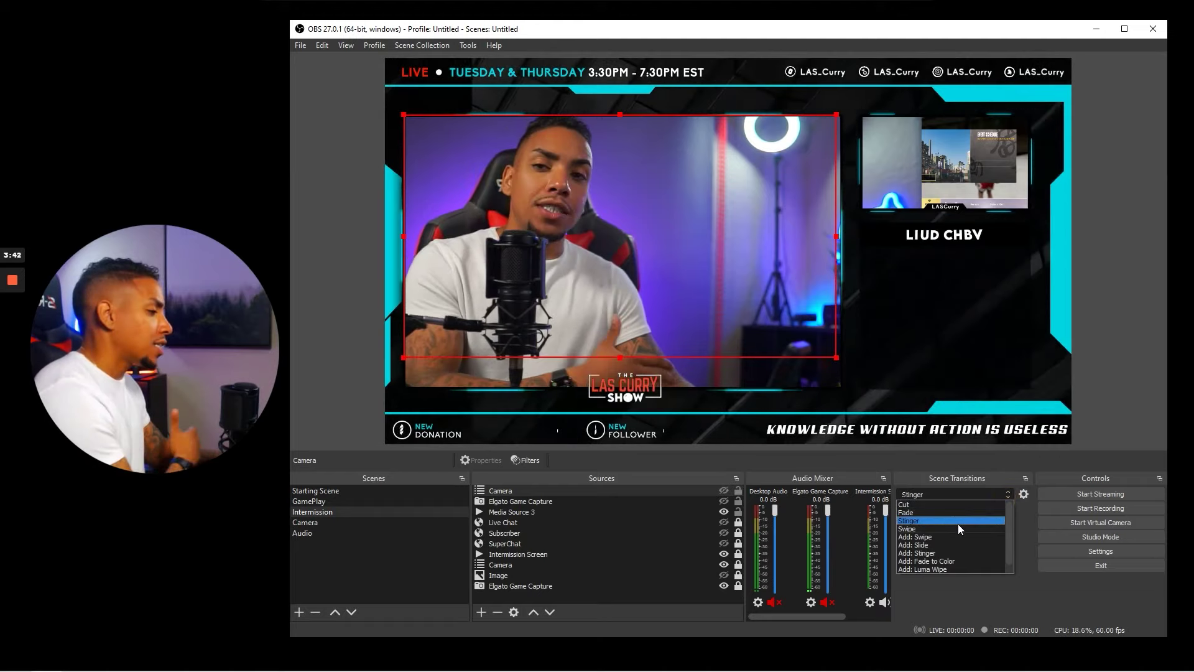
pyautogui.click(948, 545)
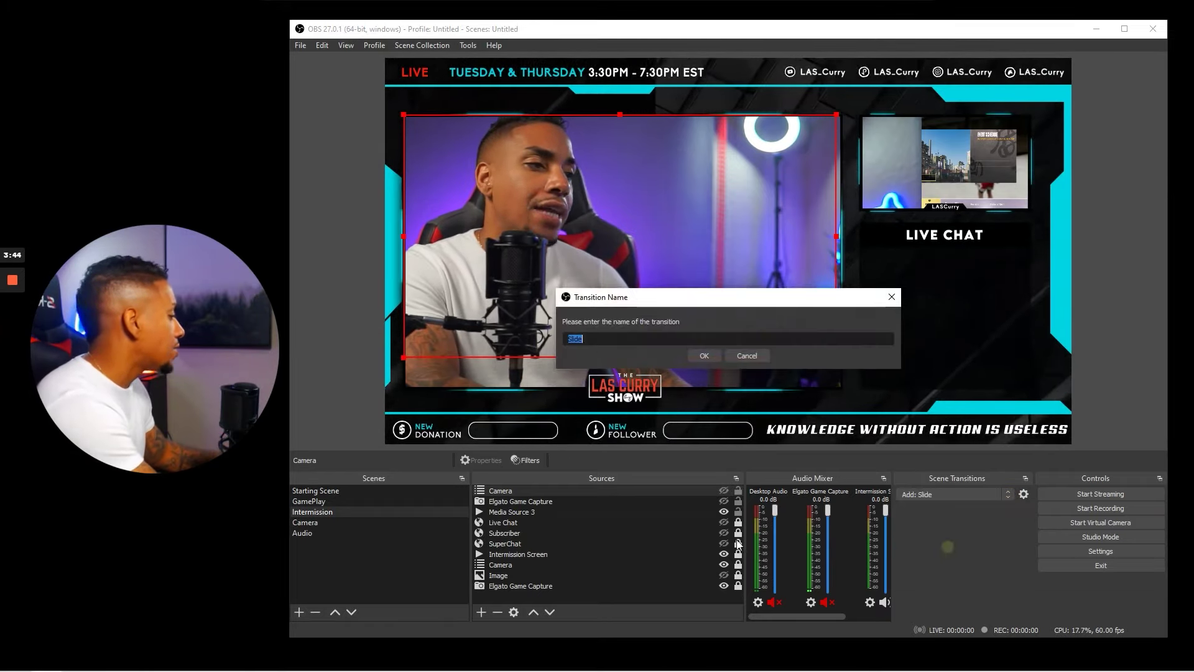
pyautogui.click(701, 357)
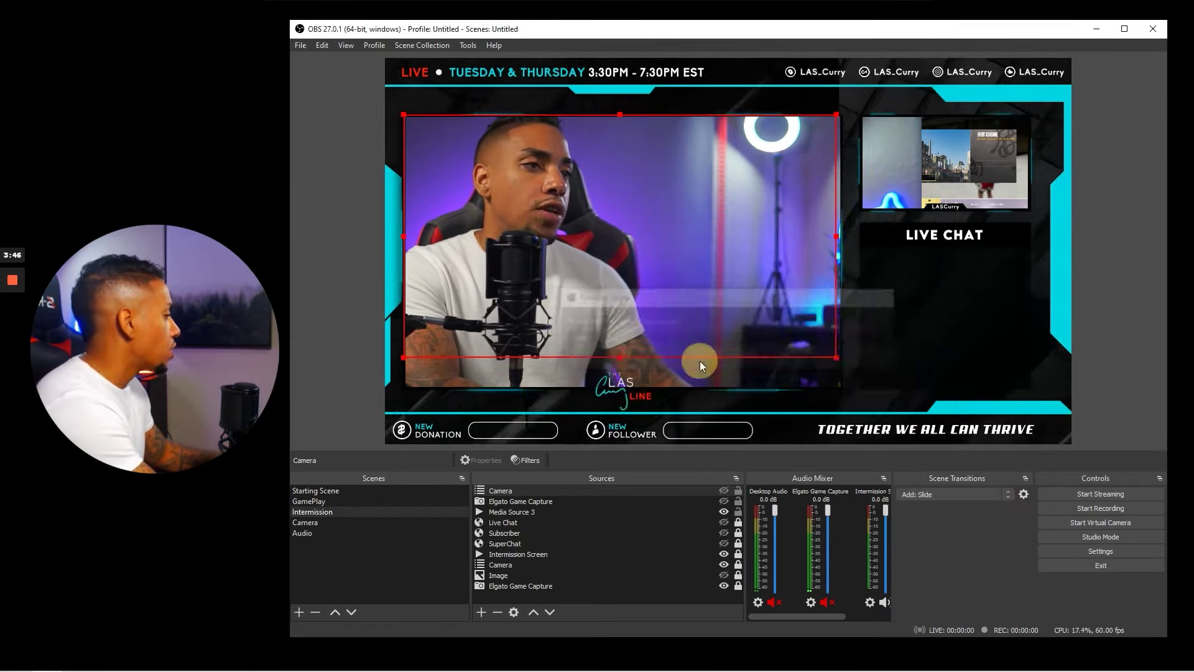
pyautogui.click(631, 413)
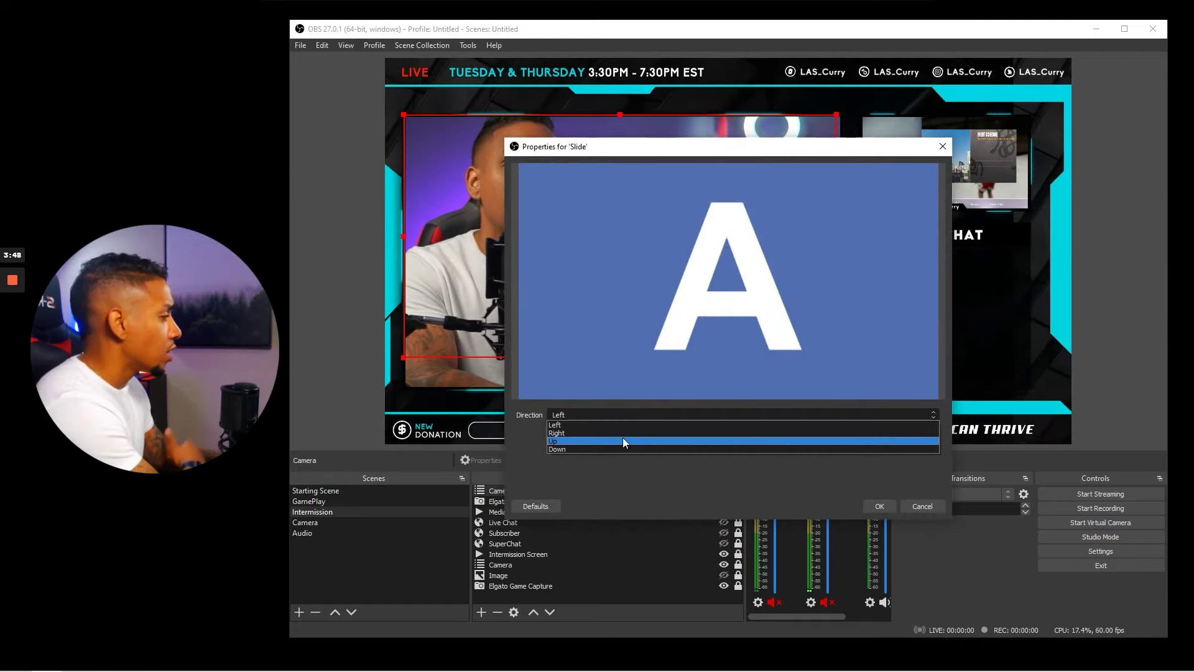
pyautogui.click(621, 431)
pyautogui.click(879, 506)
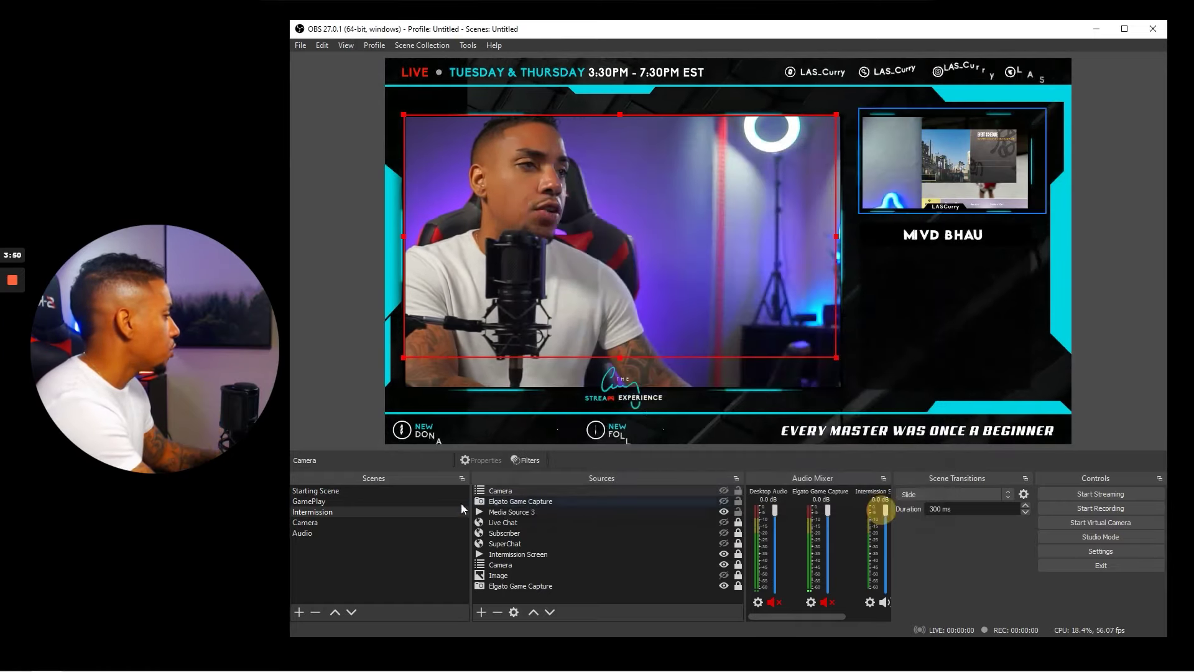
# Try the Slide transition by switching to GamePlay and back to Intermission, and select Stinger as the scene transition again.
pyautogui.click(395, 503)
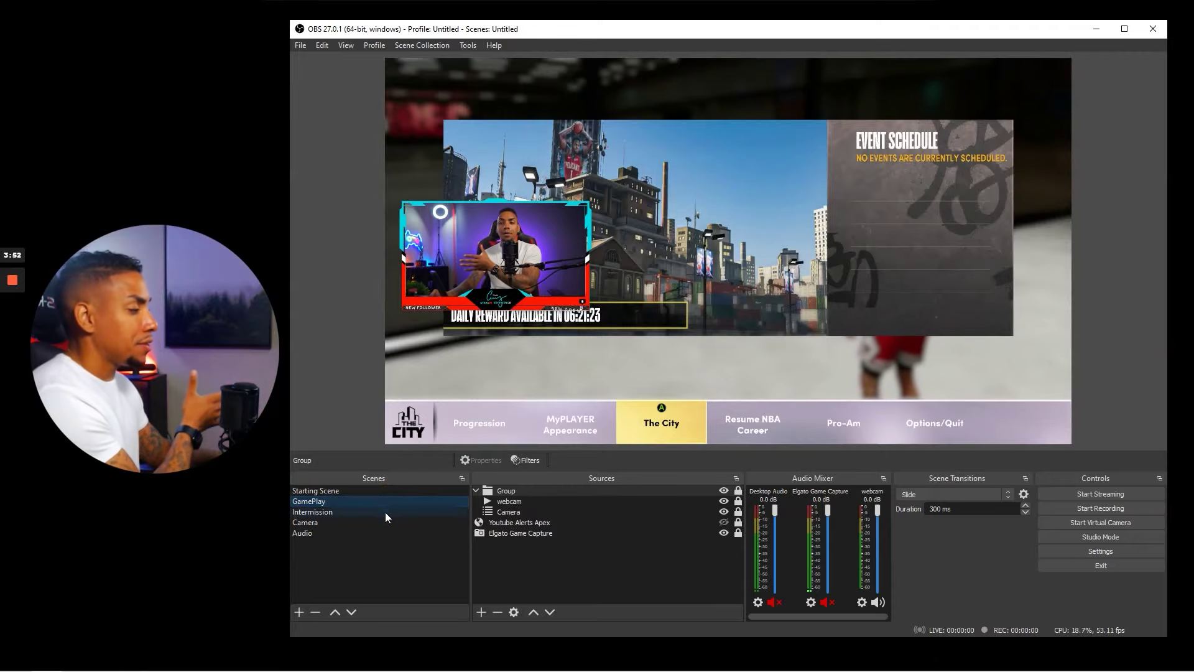
pyautogui.click(385, 513)
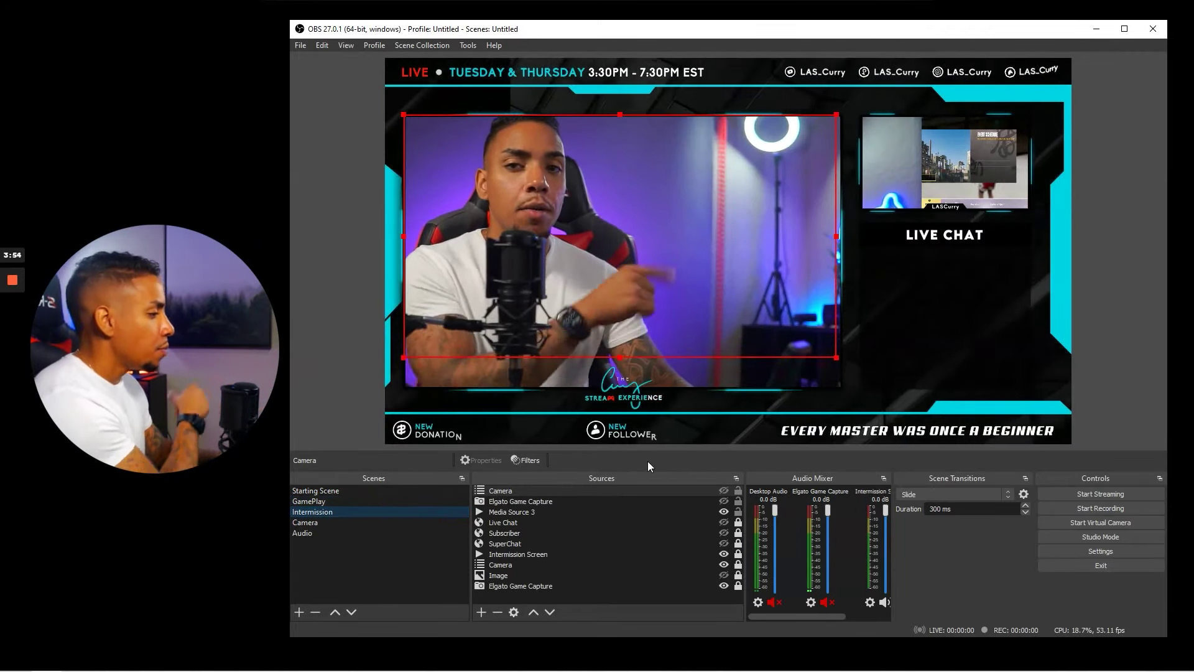
pyautogui.click(1007, 493)
pyautogui.click(956, 520)
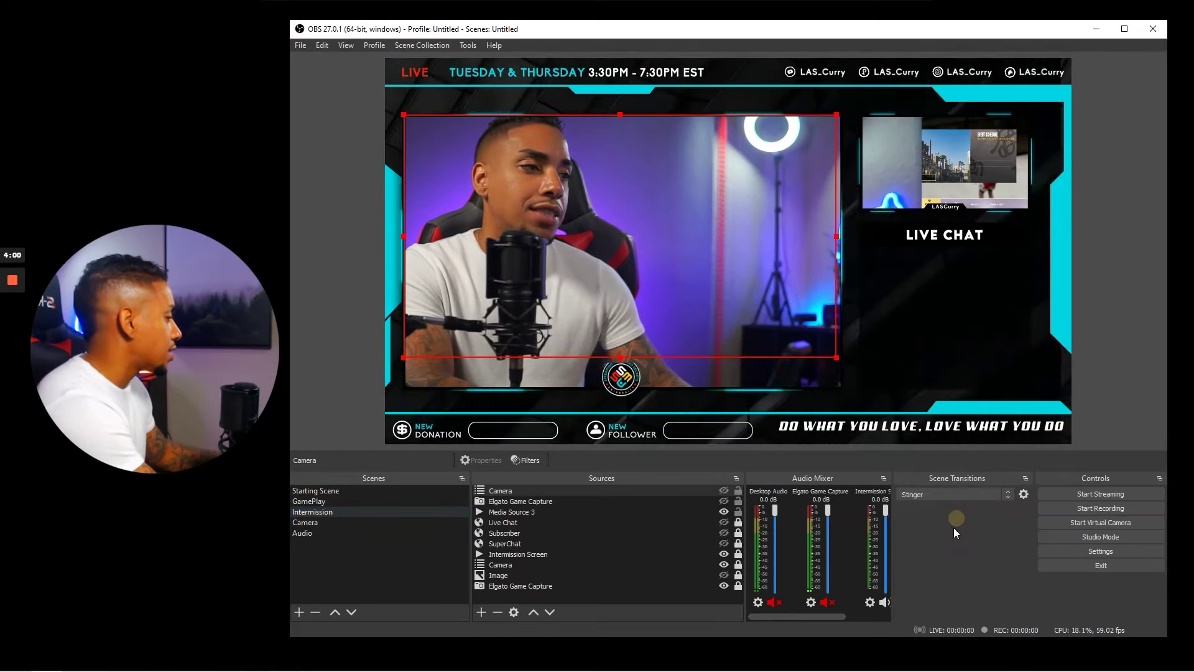
# Review the Stinger transition's properties and the video files available for it in the OBS Overlays folder, and close without choosing one.
pyautogui.click(1024, 497)
pyautogui.click(1043, 535)
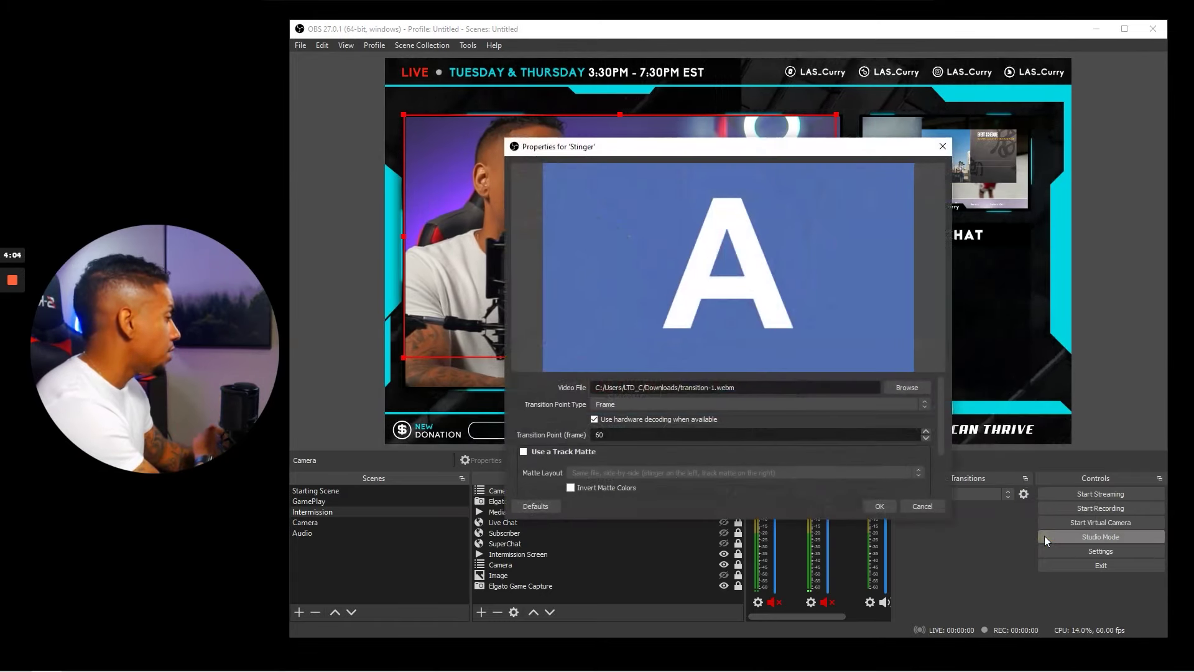
pyautogui.click(905, 388)
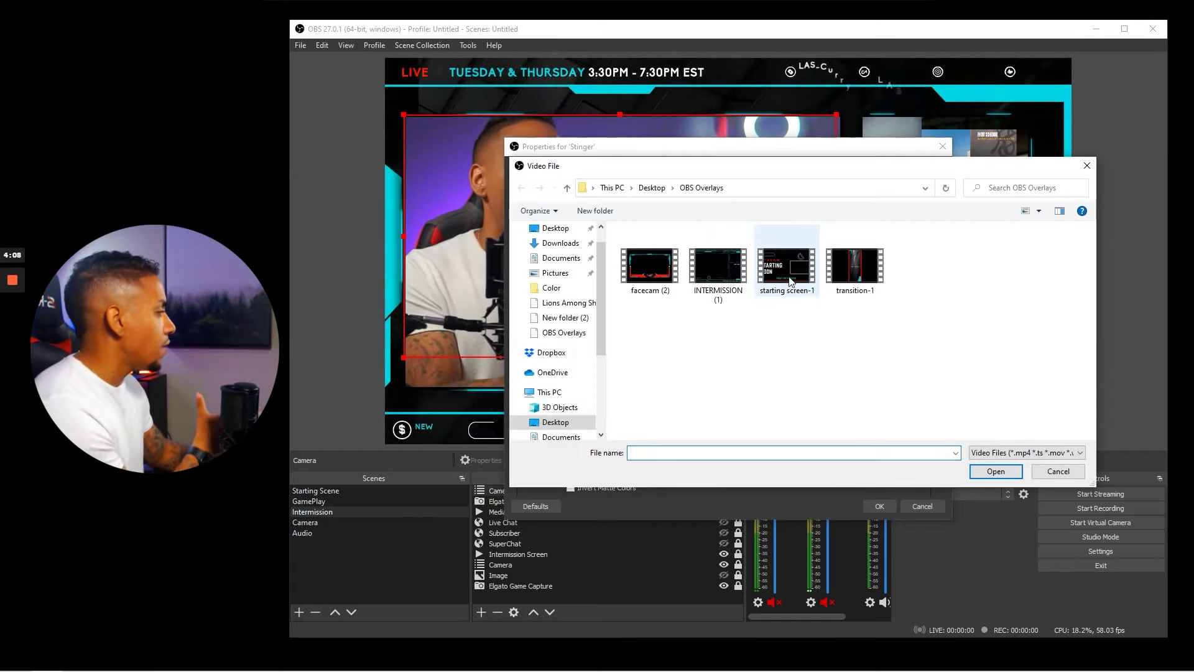
pyautogui.click(1045, 474)
pyautogui.click(942, 147)
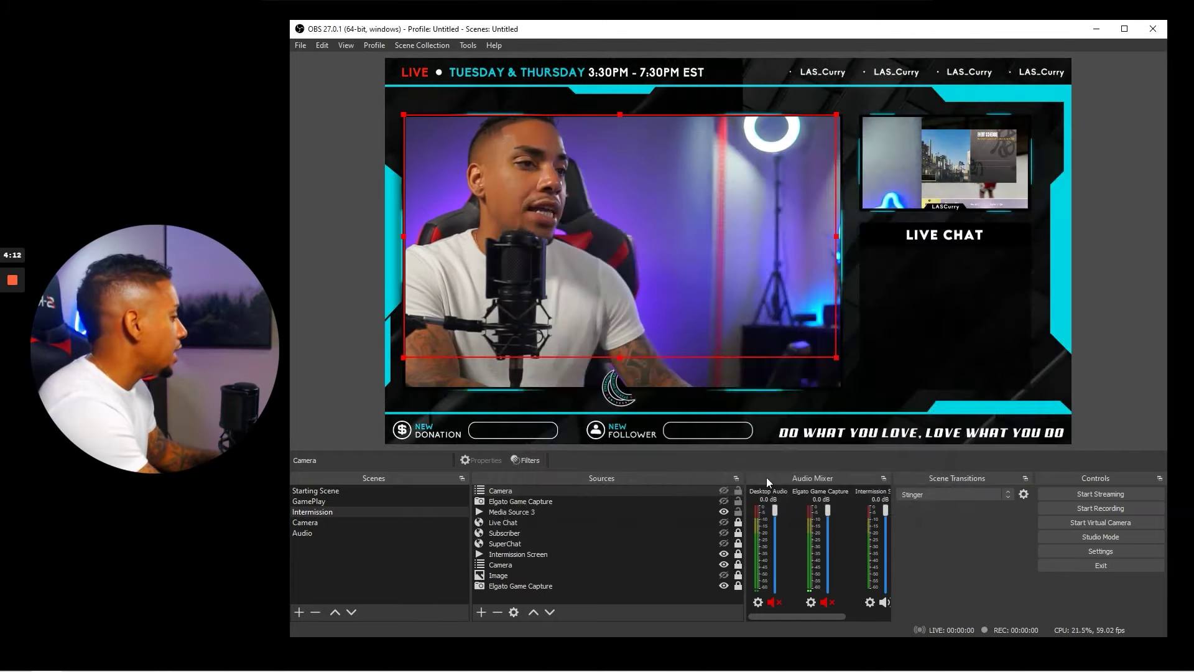
# Lock Media Source 3 and the hidden topmost Camera source in the Intermission scene, and switch to the Camera scene.
pyautogui.click(738, 513)
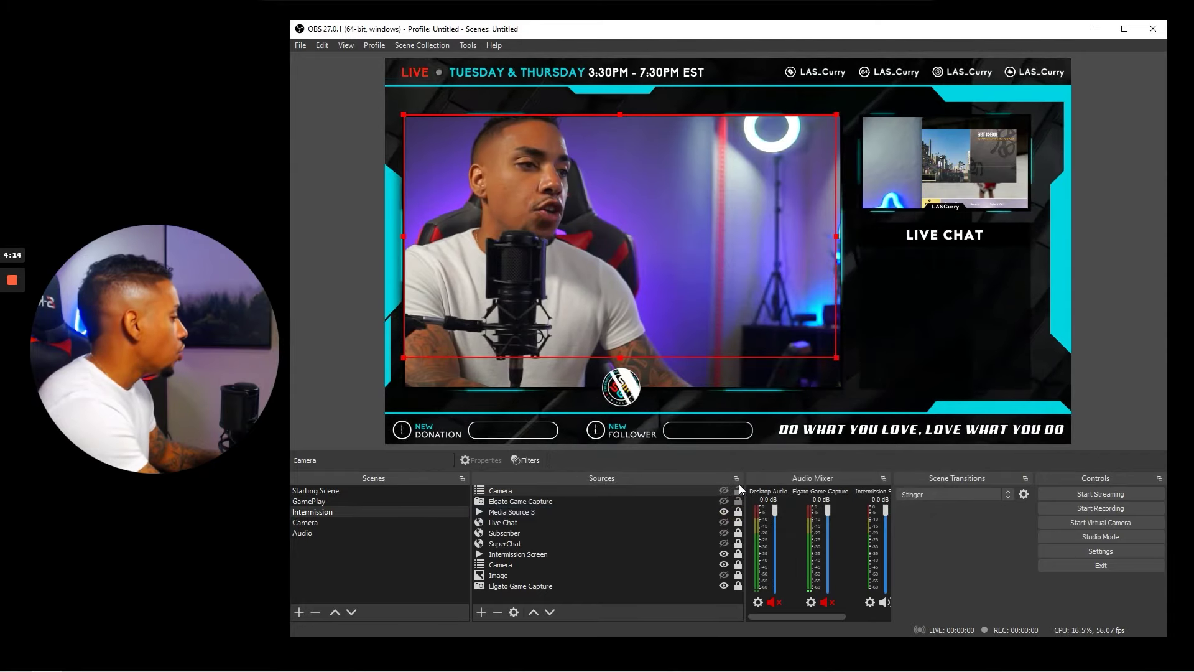
pyautogui.click(738, 491)
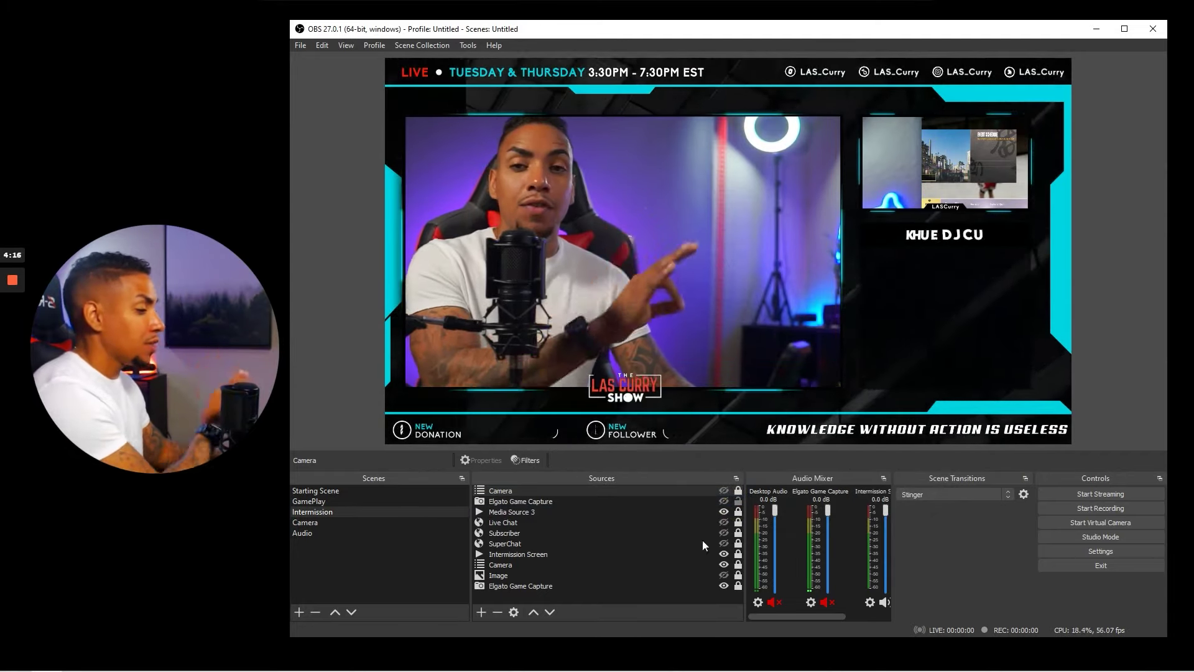
pyautogui.click(337, 520)
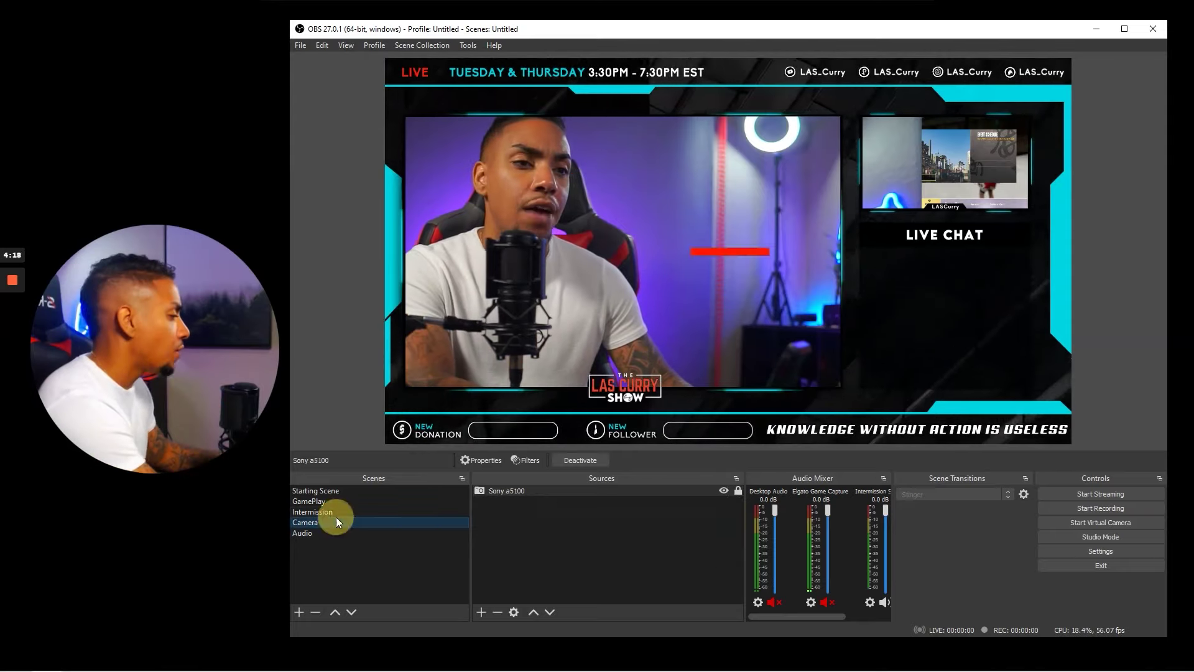